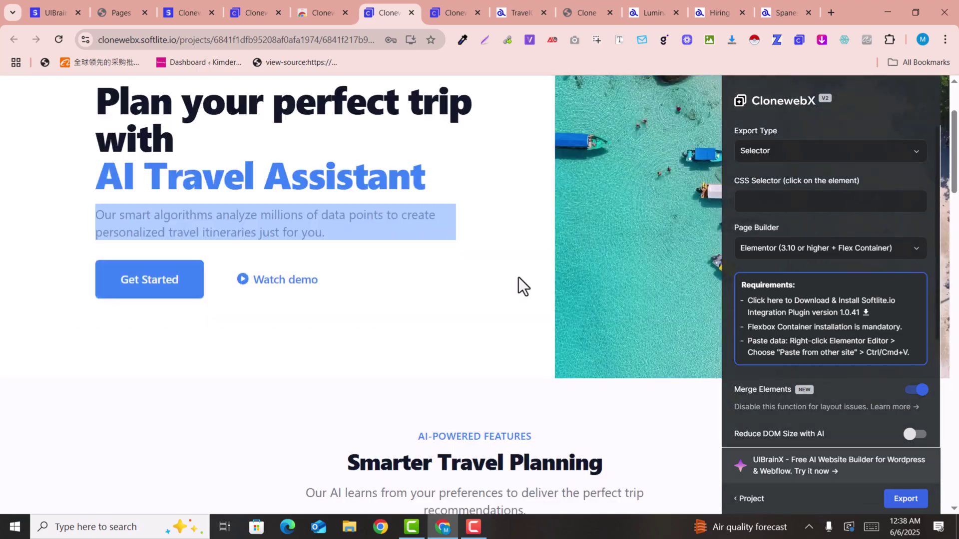
Pick the hero section (.bg-gray-50 > .relative) as export element, toggling Export Type to Entire Page and back to Selector.
left_click(58, 202)
left_click(97, 248)
scroll(59, 149, "up", 1)
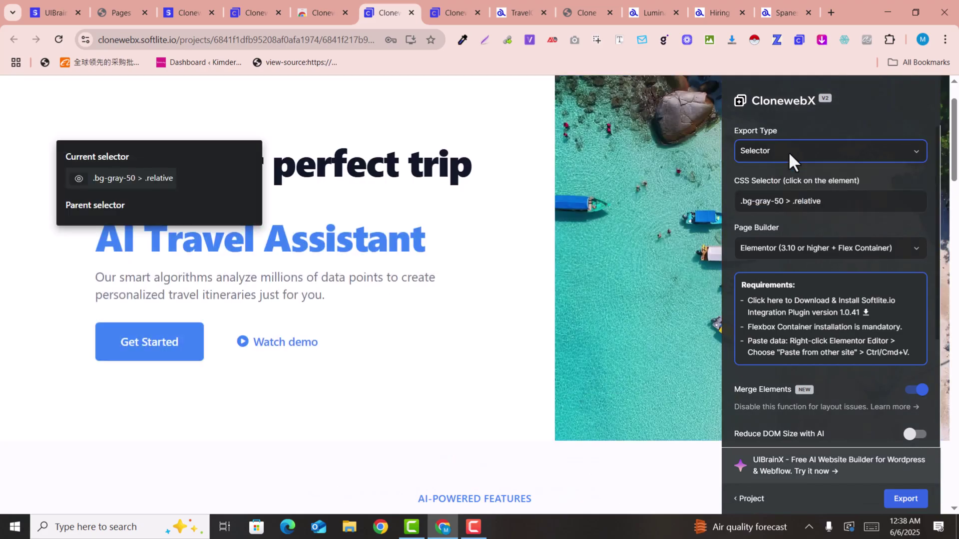
left_click(788, 151)
left_click(779, 183)
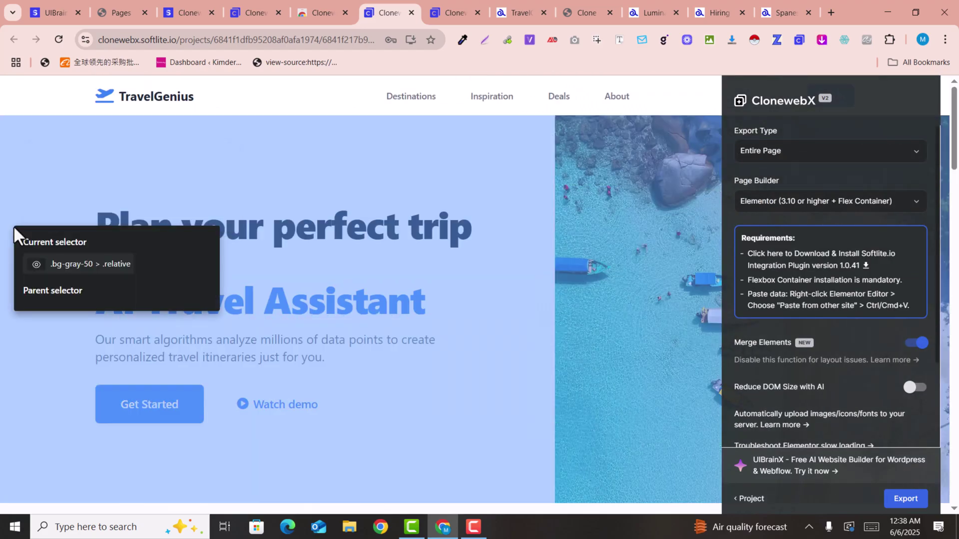
left_click(829, 152)
left_click(783, 193)
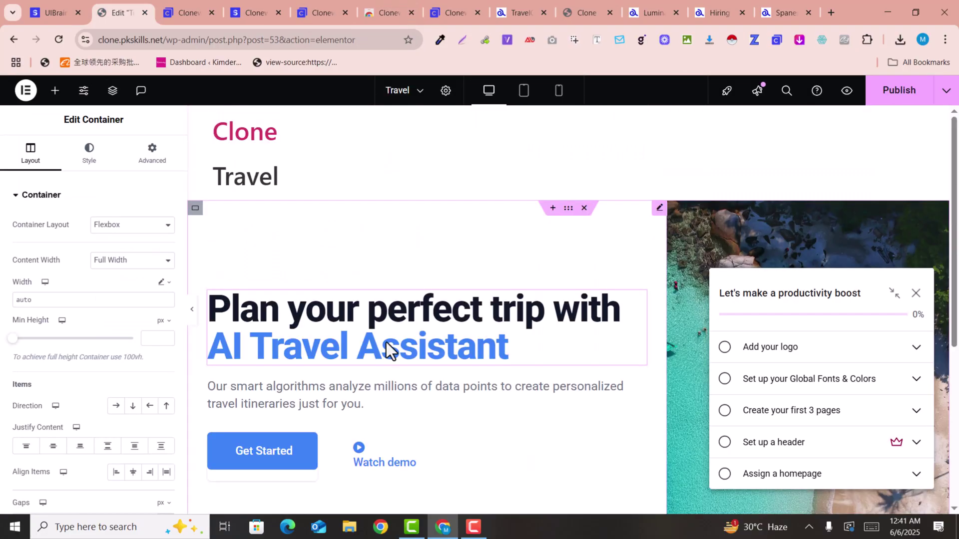
Check the pasted paragraph and image on the Elementor page, then move to the TravelGenius tab.
left_click(387, 350)
left_click(379, 385)
left_click(690, 159)
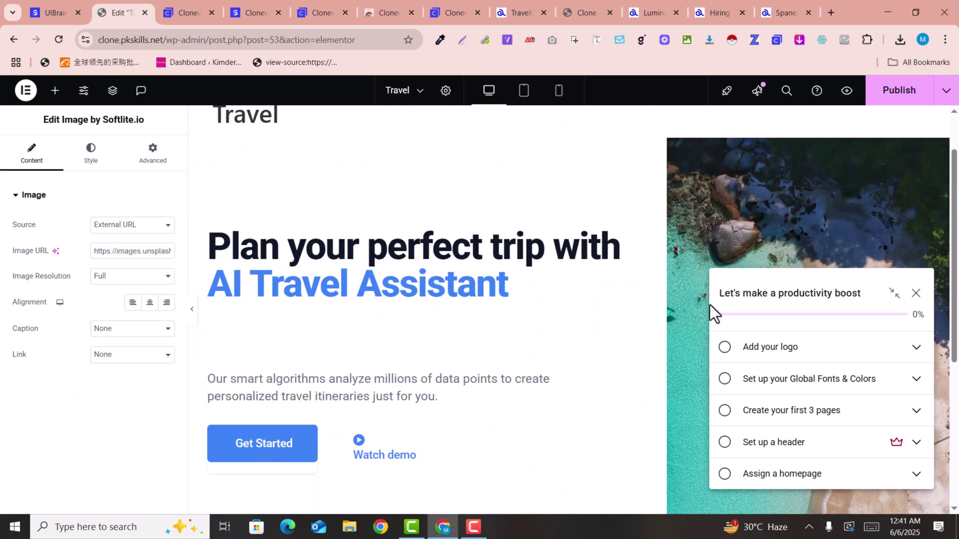
key("ctrl+Tab")
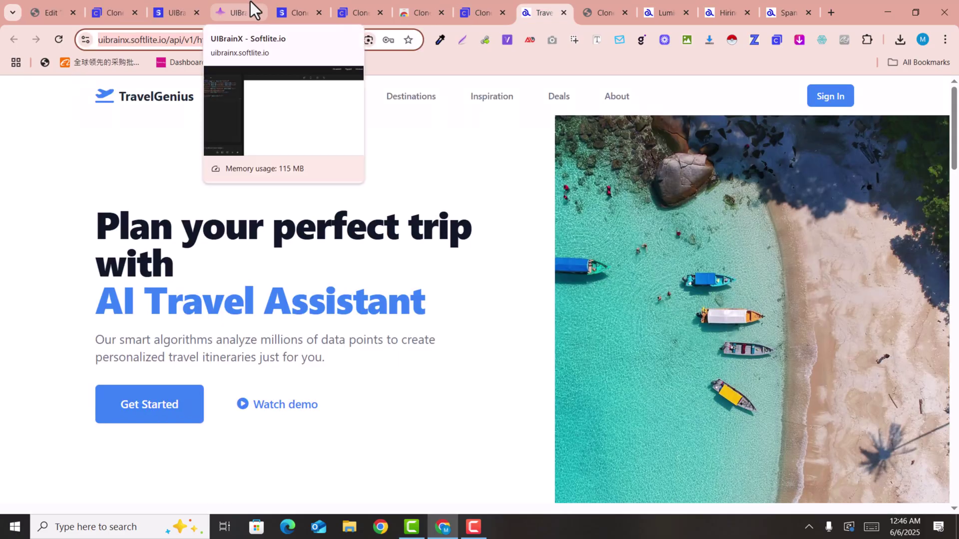
Paste the TravelGenius page URL into UIBrainX's chat box and clone it.
left_click(249, 11)
type("https://uibrainx.softlite.io/api/v1/html/6819db4fba7e9f5eed3b16d4")
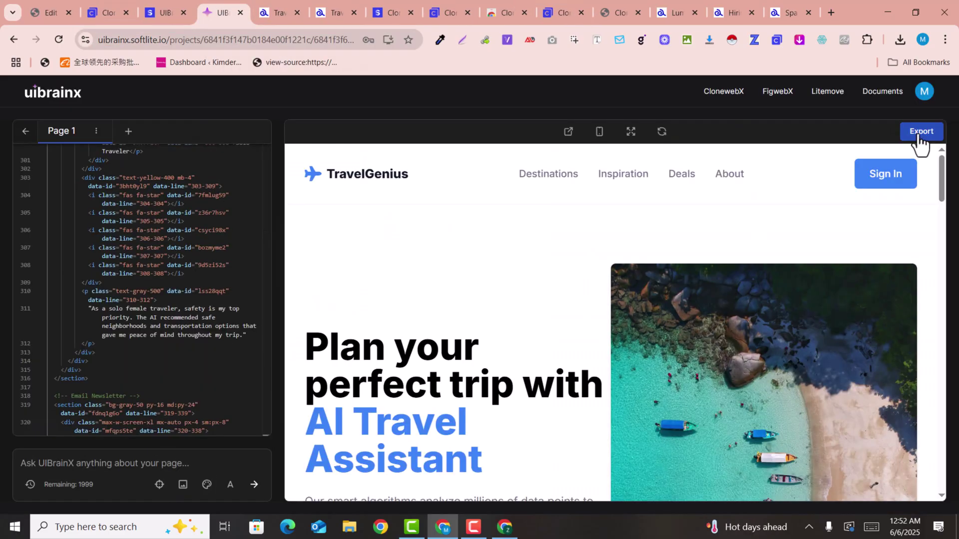
left_click(921, 134)
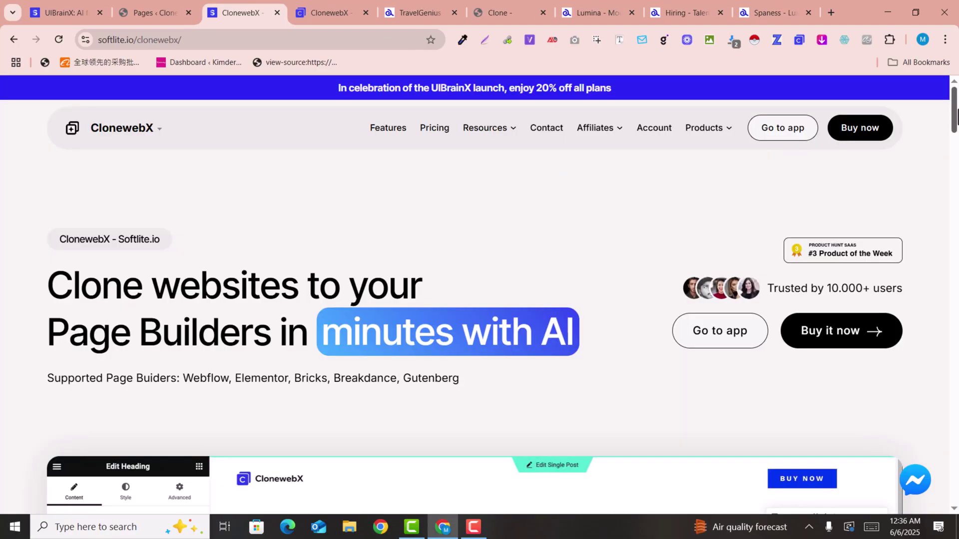
mouse_move(957, 117)
left_mouse_down()
mouse_move(955, 364)
mouse_move(955, 98)
mouse_move(956, 274)
left_mouse_up()
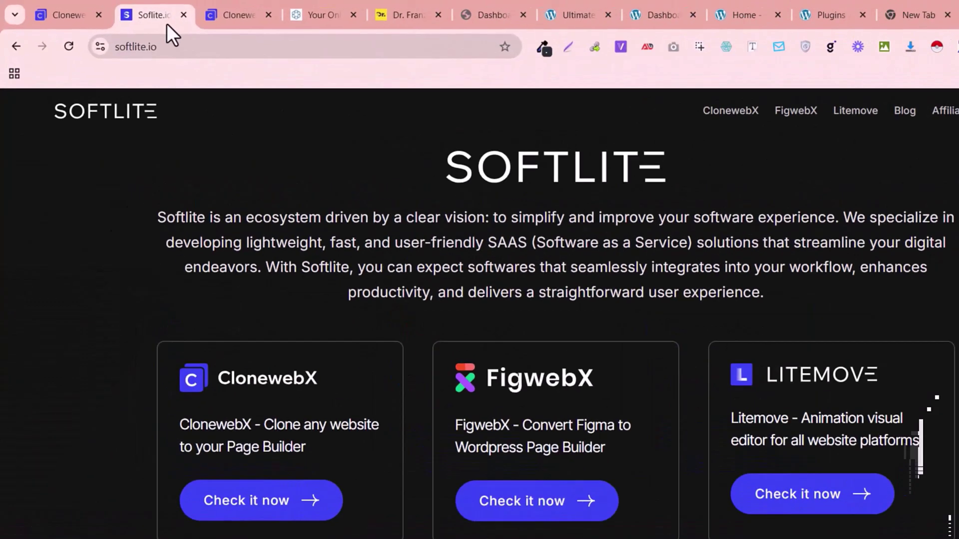
Reload softlite.io, open the ClonewebX product page, and go to its Buy now pricing plans.
left_click(184, 48)
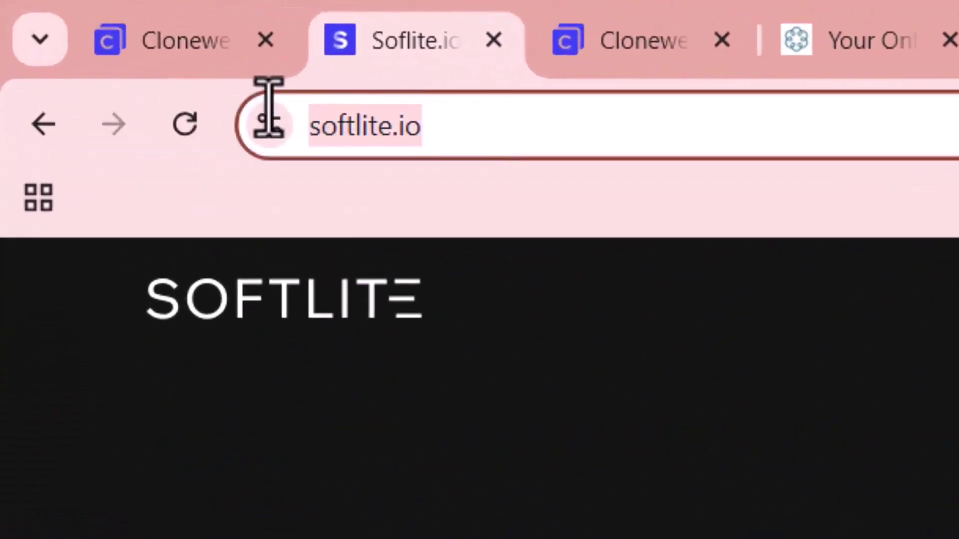
key("Return")
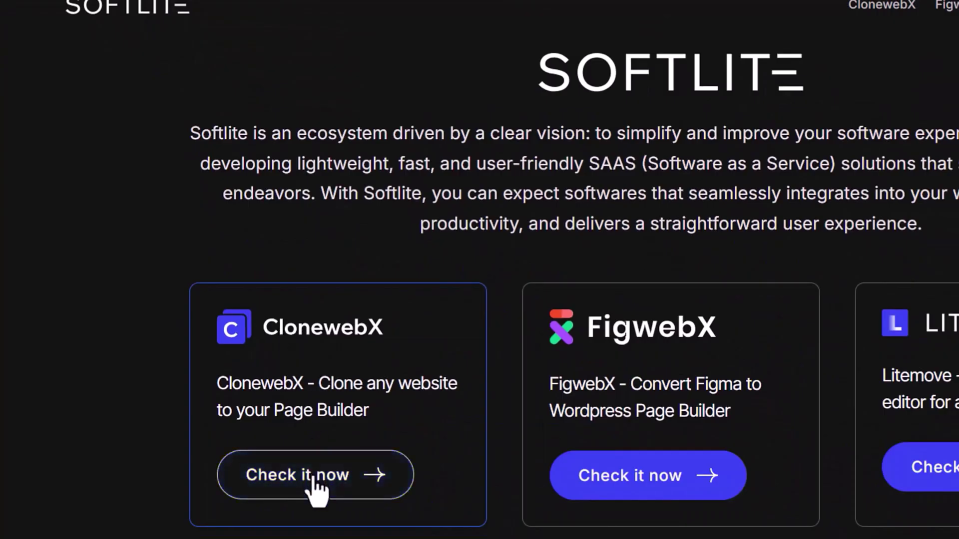
left_click(322, 475)
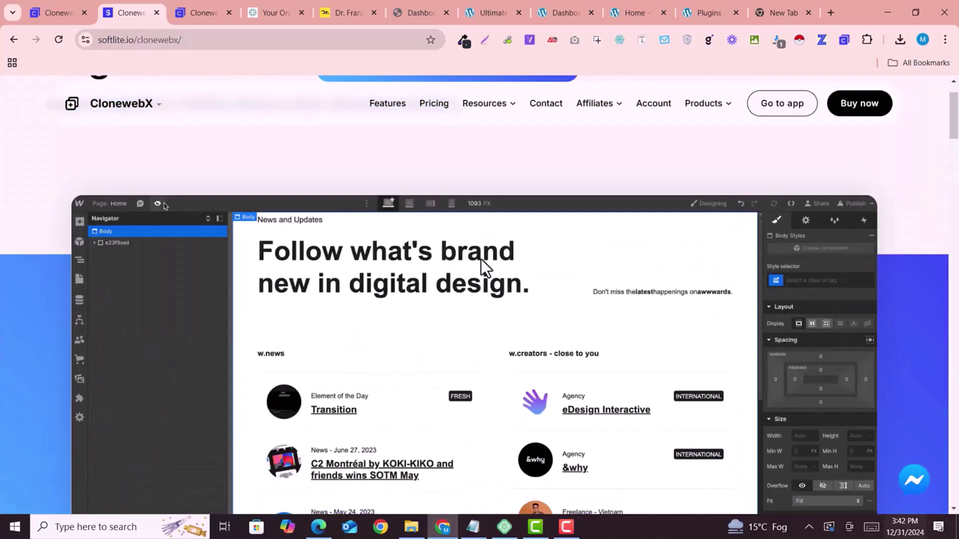
scroll(481, 260, "up", 5)
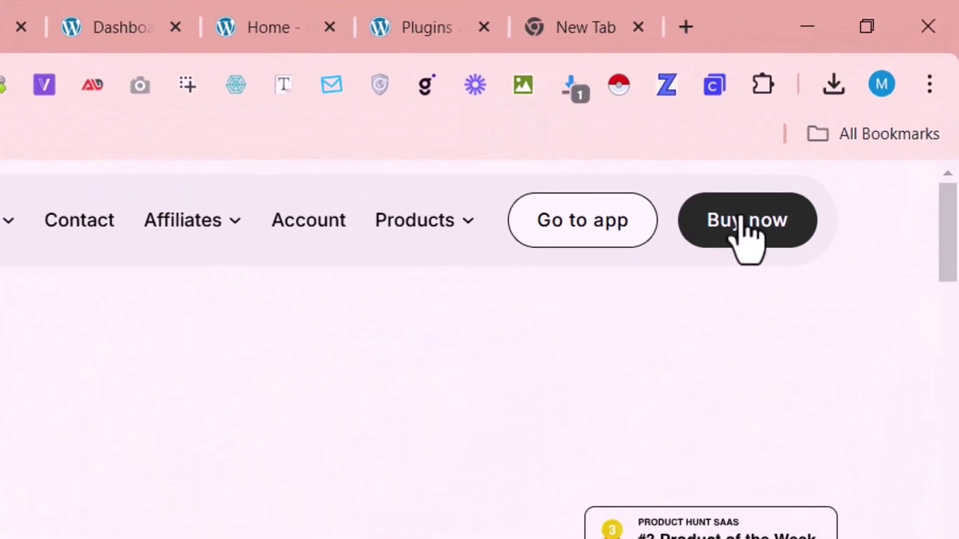
left_click(726, 235)
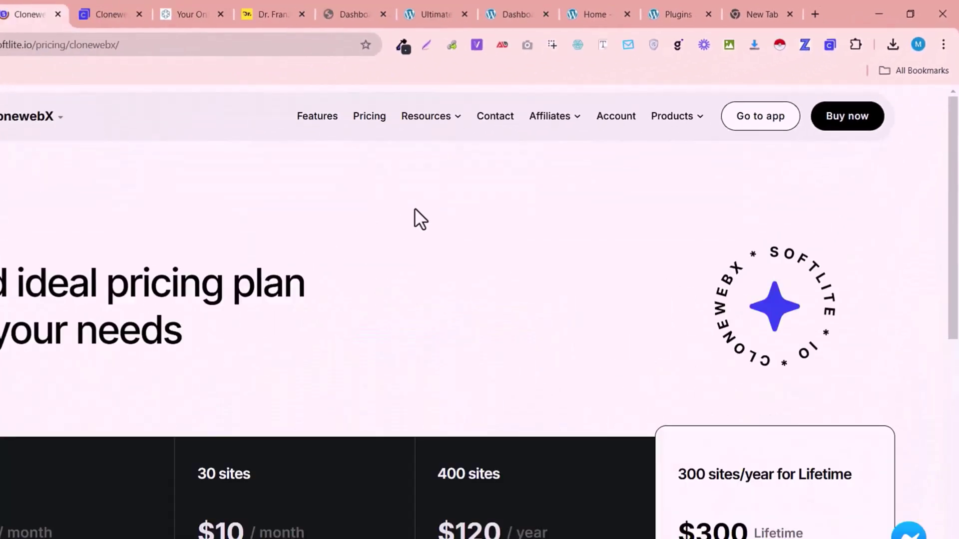
scroll(414, 209, "down", 4)
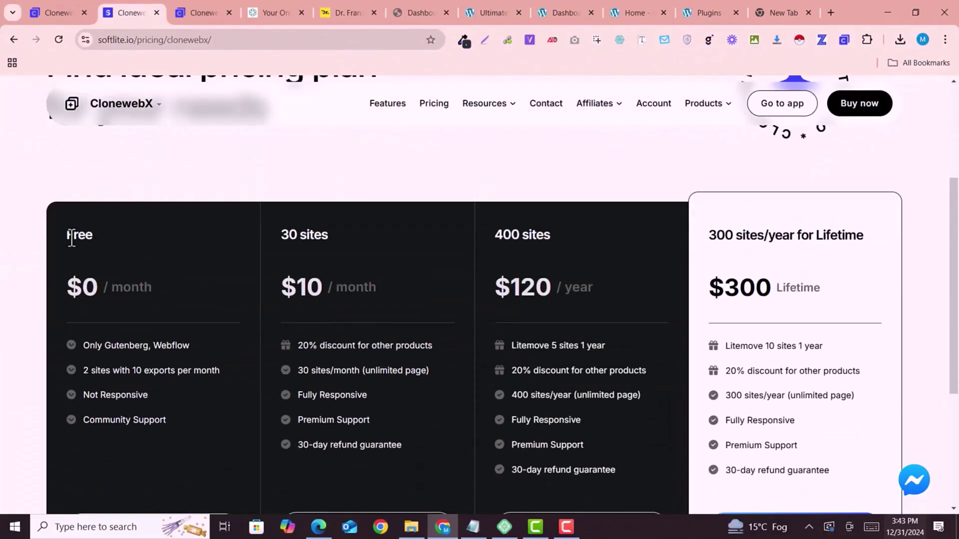
left_click_drag(66, 236, 148, 227)
scroll(144, 241, "down", 3)
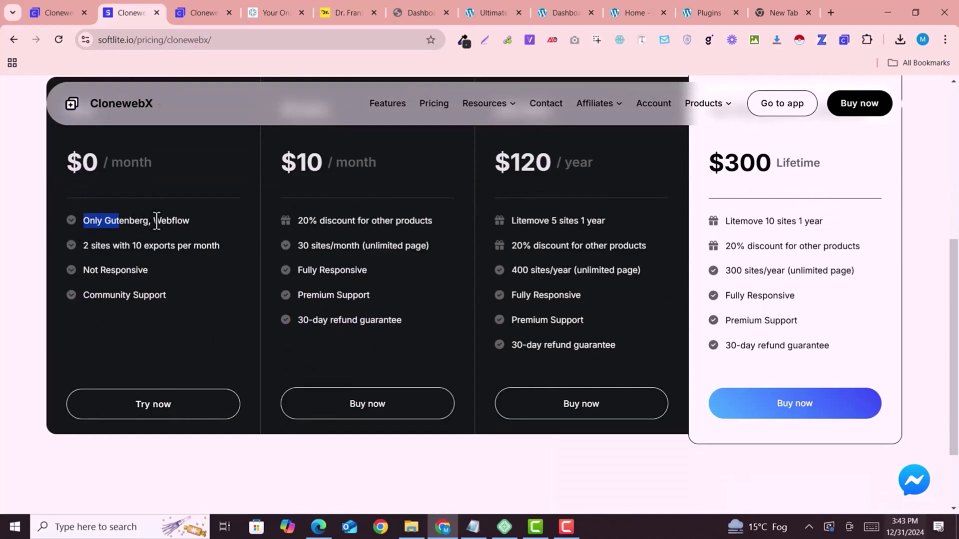
left_click_drag(85, 245, 137, 246)
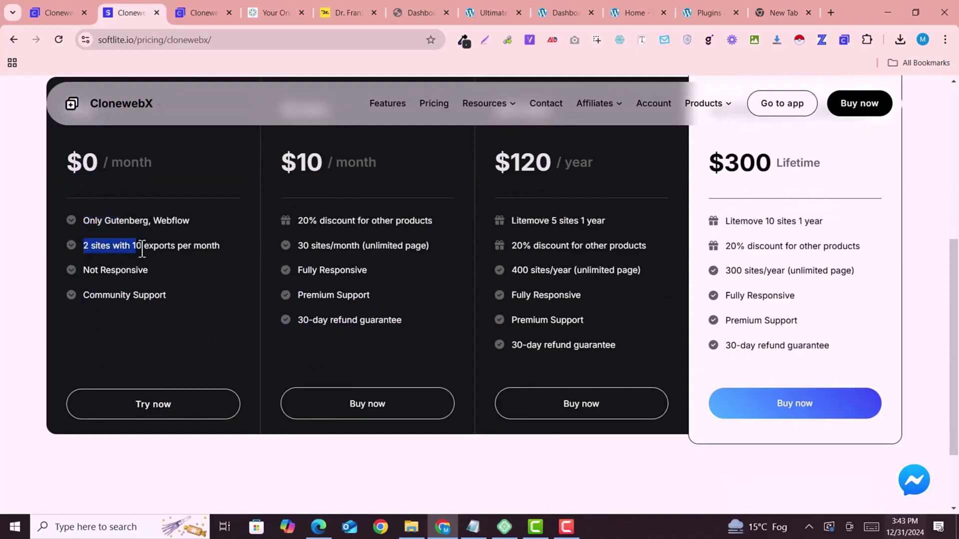
left_click(128, 247)
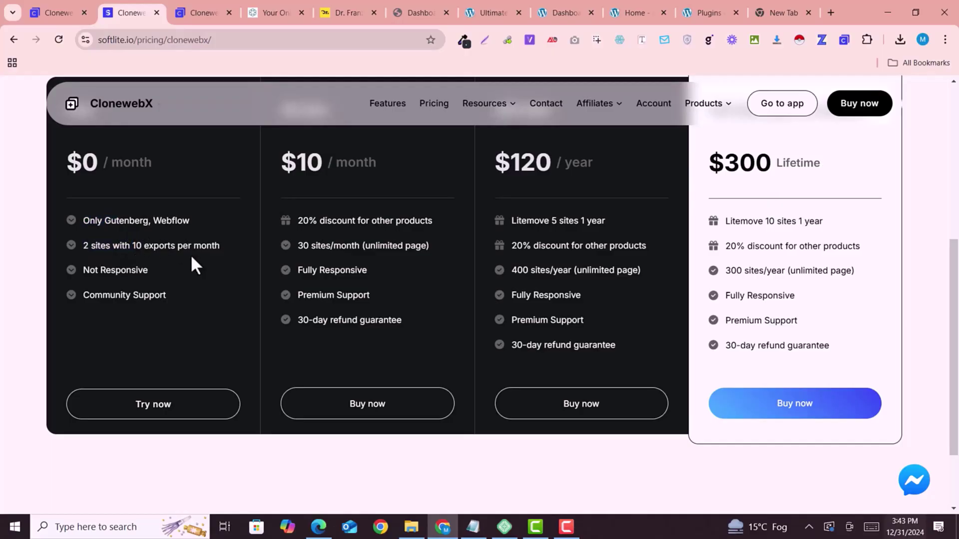
scroll(189, 245, "up", 2)
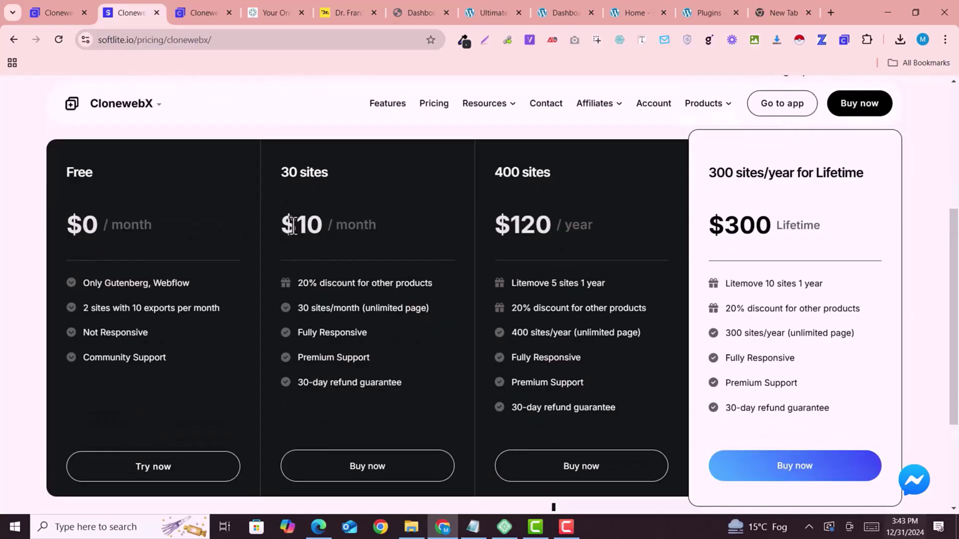
left_click_drag(290, 232, 323, 231)
left_click_drag(498, 238, 547, 232)
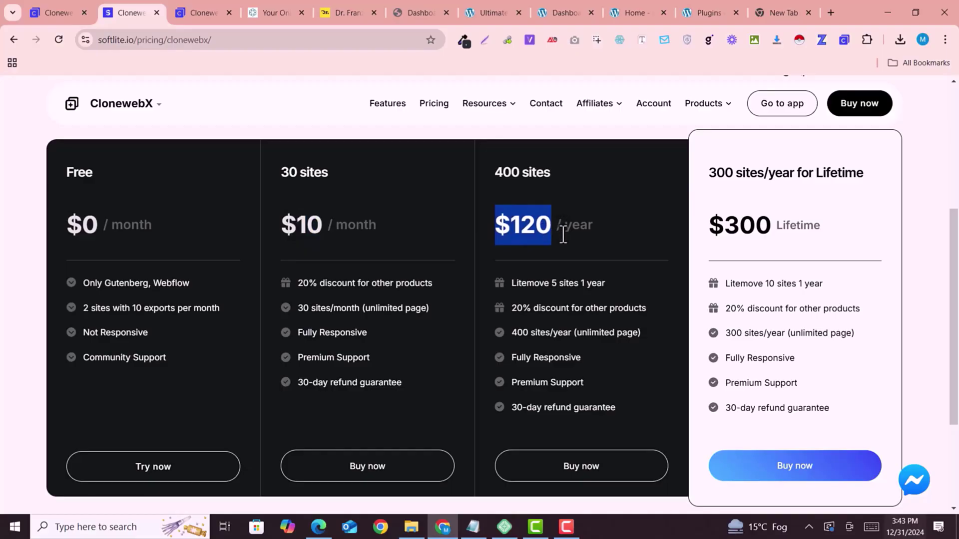
scroll(563, 234, "down", 3)
scroll(563, 235, "up", 2)
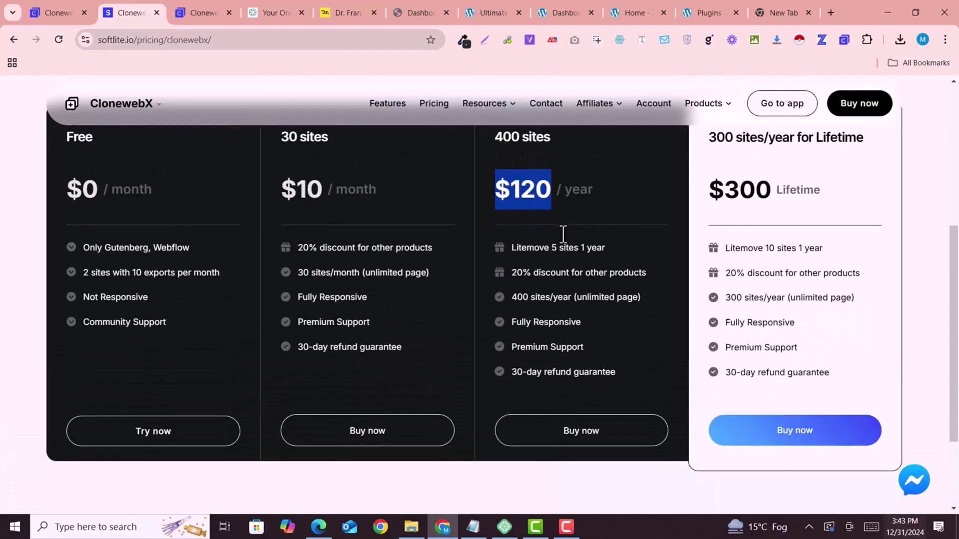
Start the free ClonewebX plan and switch the Welcome form to Sign Up.
left_click(154, 432)
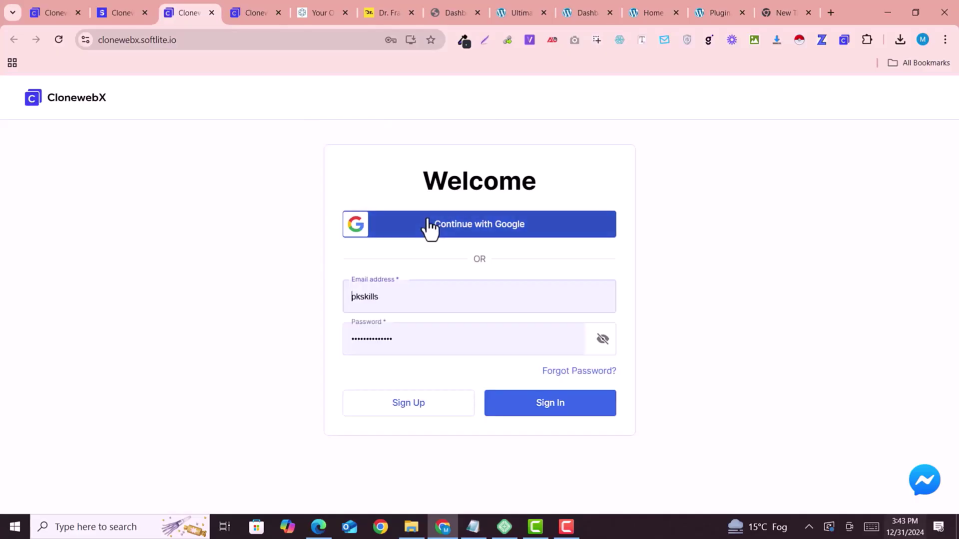
left_click(399, 403)
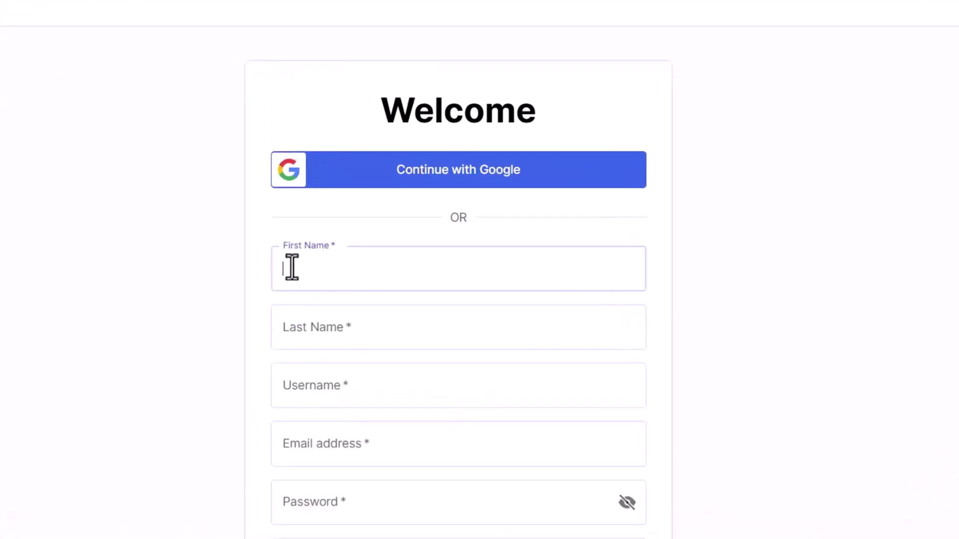
scroll(293, 268, "down", 3)
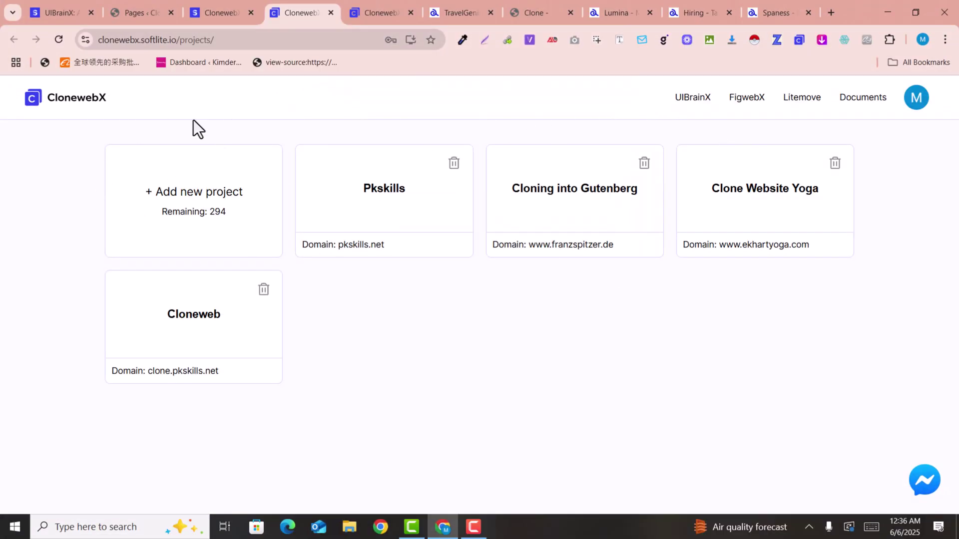
Create a 'Travel Website' project with the copied uibrainx.softlite.io page address as source domain.
left_click(174, 206)
left_click(395, 272)
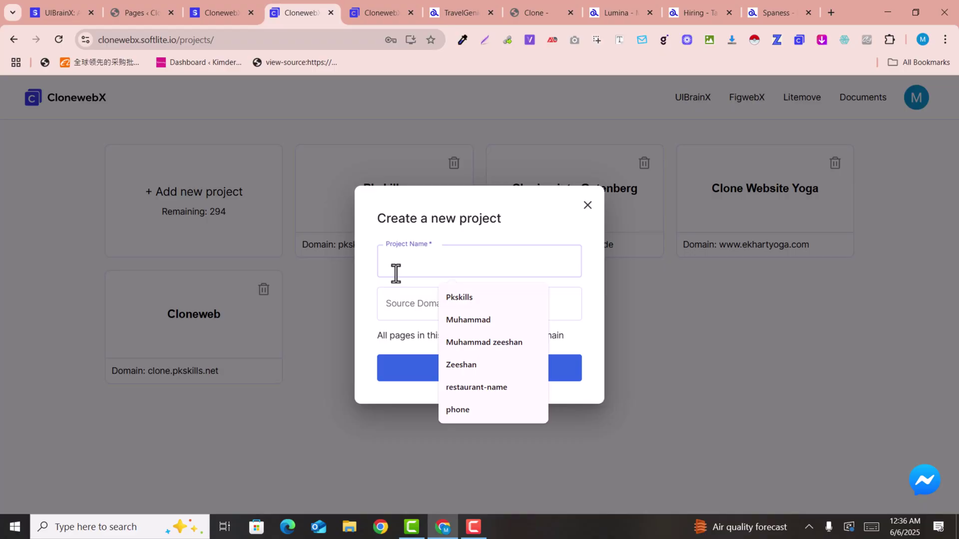
type("Travel Website")
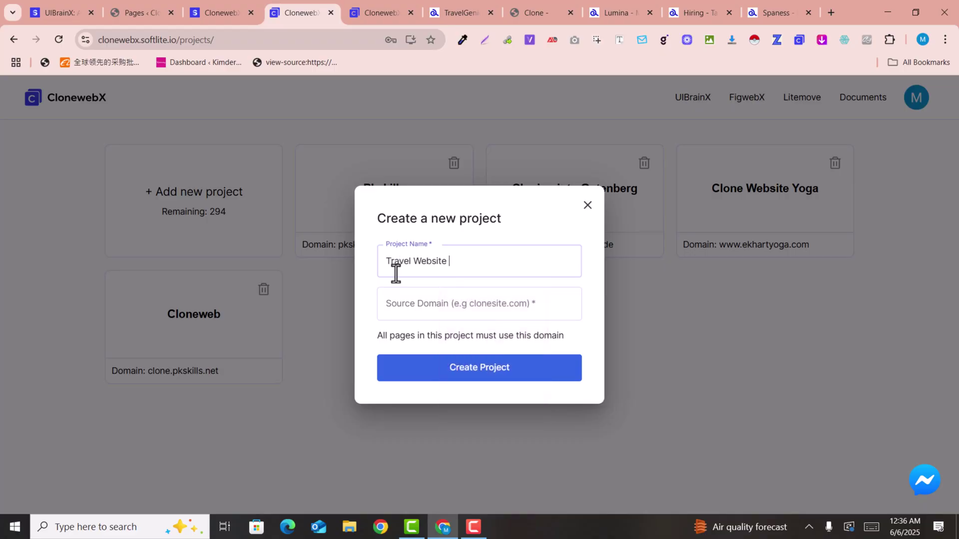
left_click(456, 312)
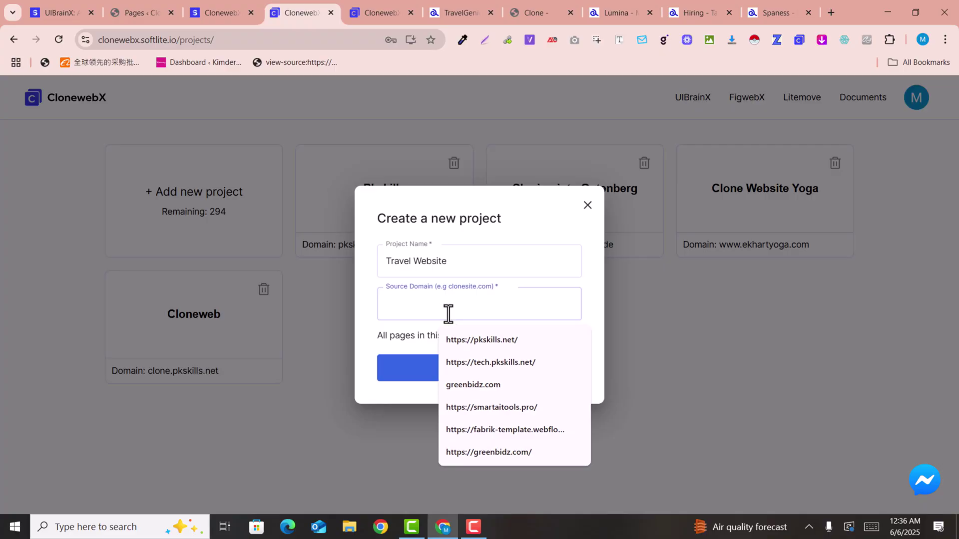
left_click(438, 10)
left_click(300, 13)
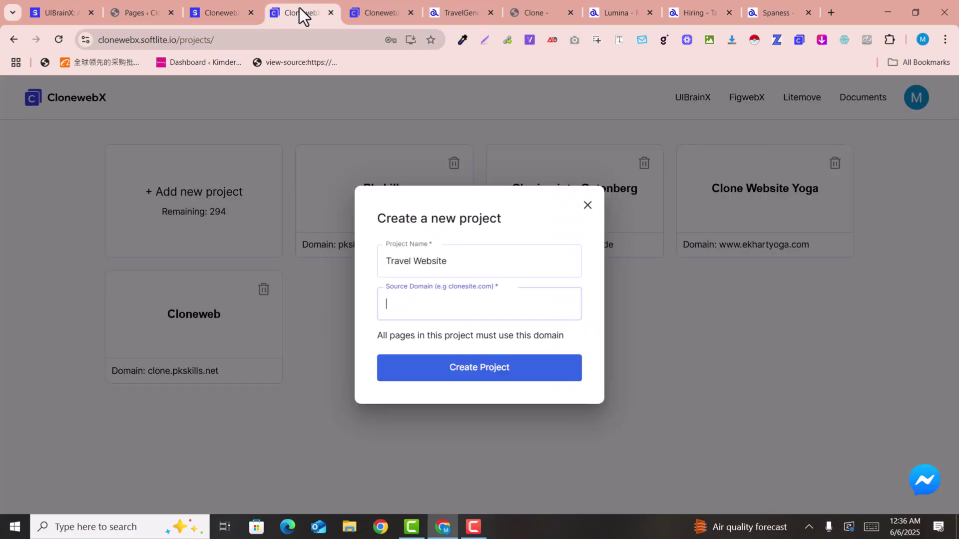
type("https://brainx.softlite.io/api/v1/html/6819db4fba7e9f5eed3b16d4")
left_click_drag(409, 304, 354, 310)
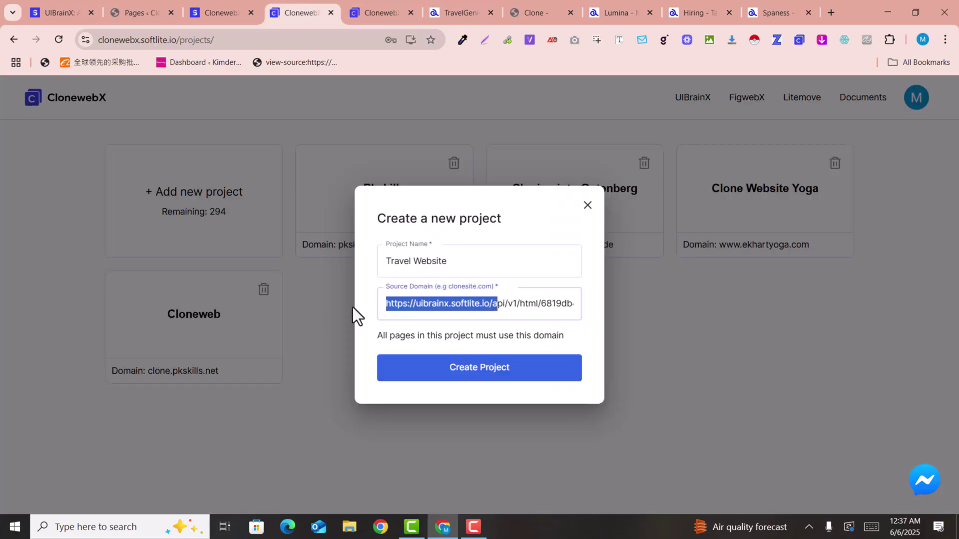
left_click(454, 376)
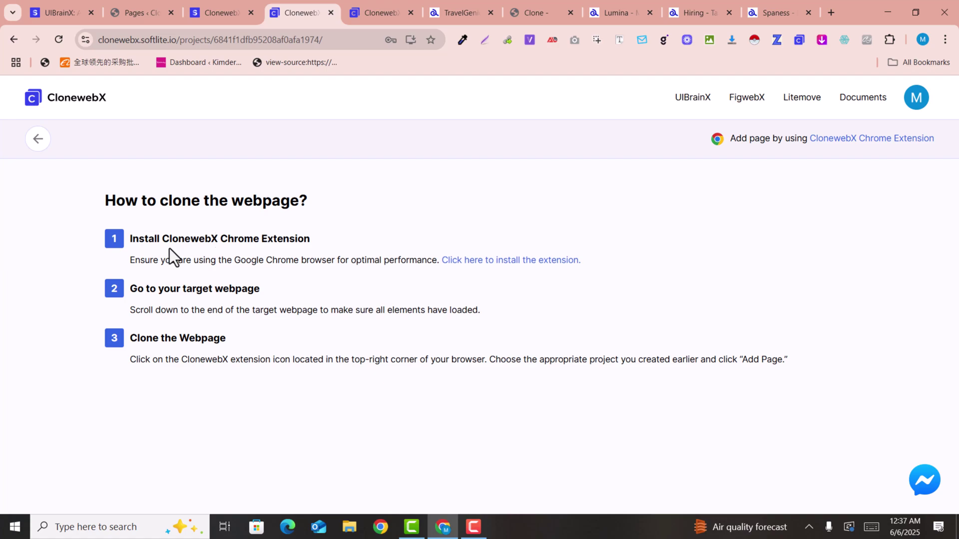
Open the ClonewebX extension's store page, confirm it's installed under Extensions, and return to ClonewebX.
left_click(499, 264)
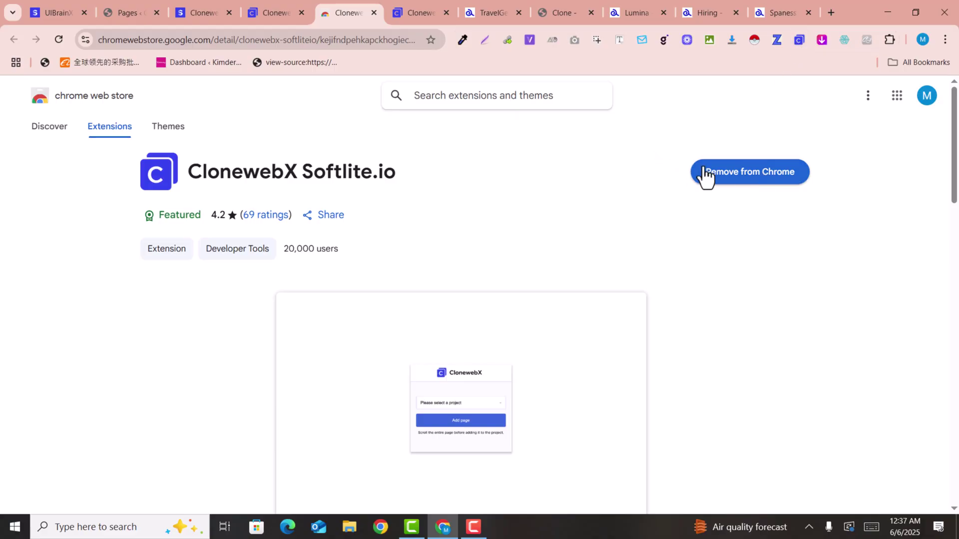
left_click(896, 32)
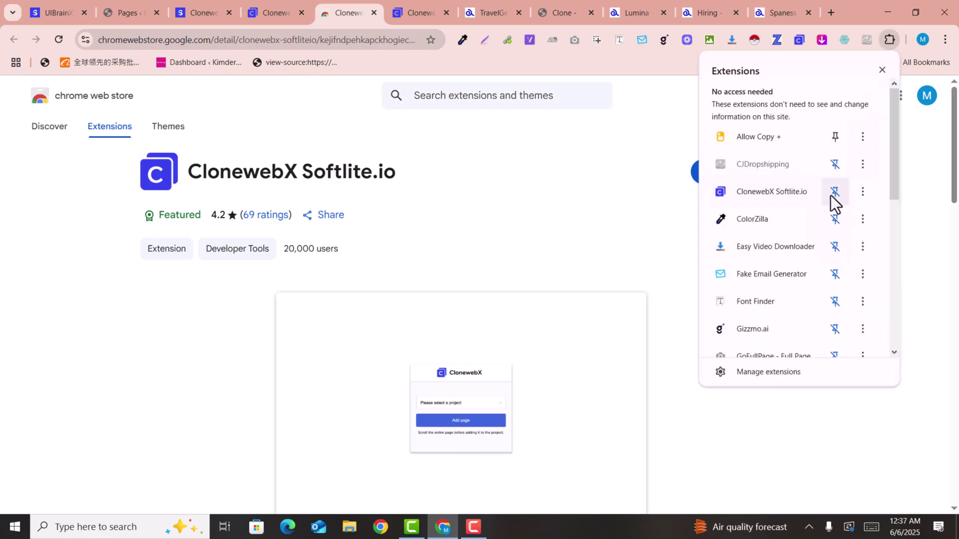
left_click(473, 184)
left_click(282, 8)
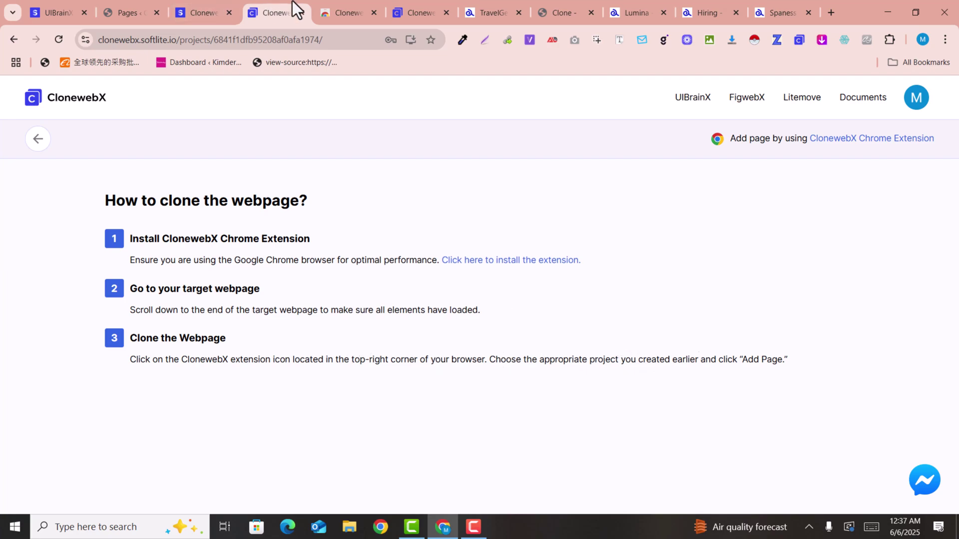
From the TravelGenius tab, use the ClonewebX extension to add the page to Travel Website.
left_click(487, 1)
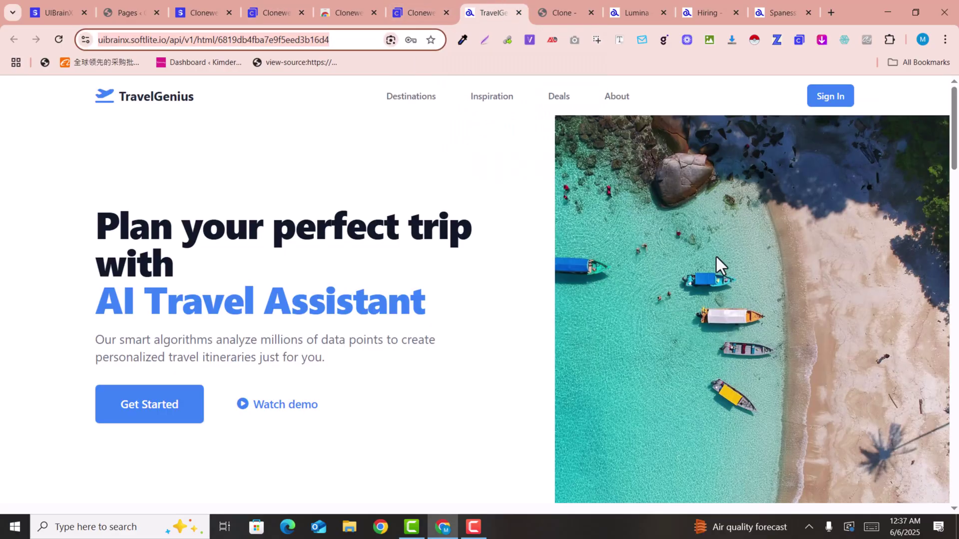
left_click_drag(955, 114, 940, 10)
left_click(800, 40)
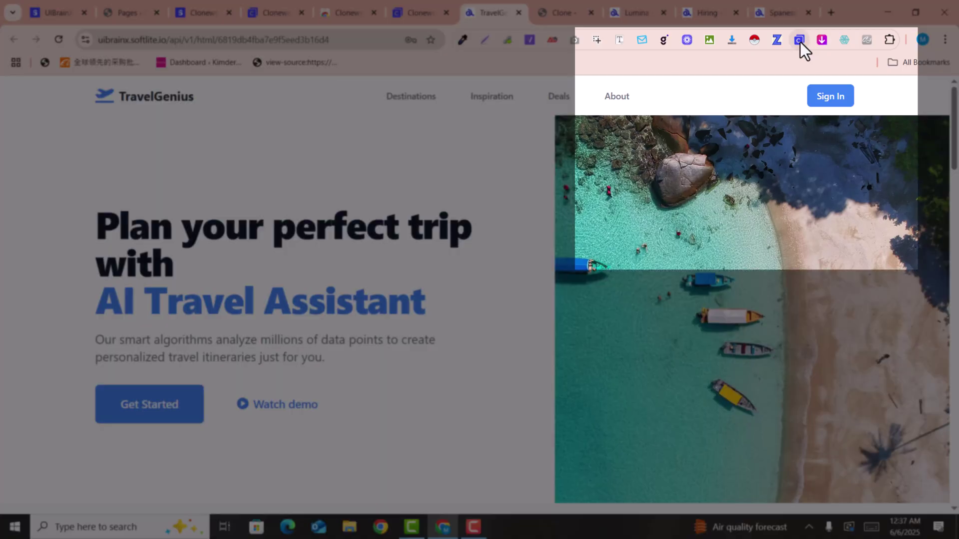
left_click(749, 132)
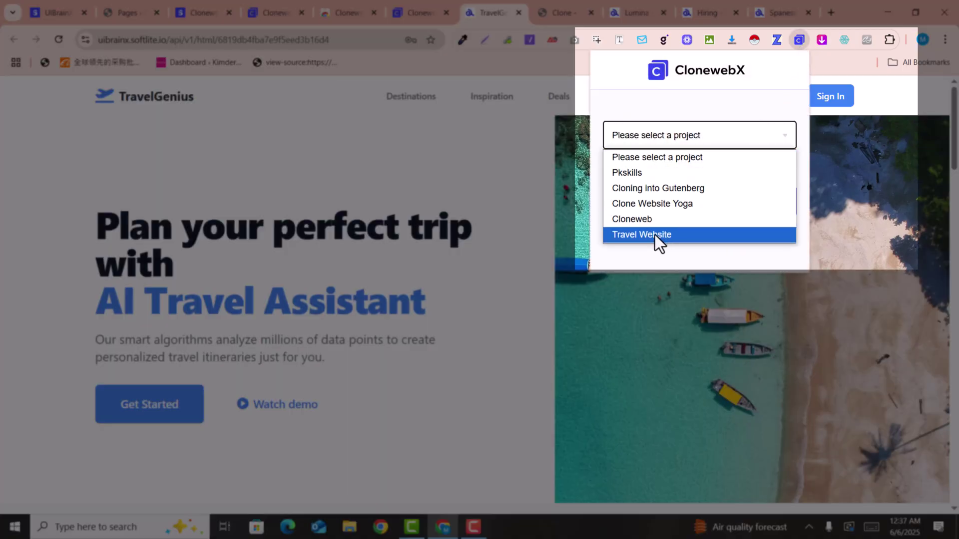
left_click(628, 235)
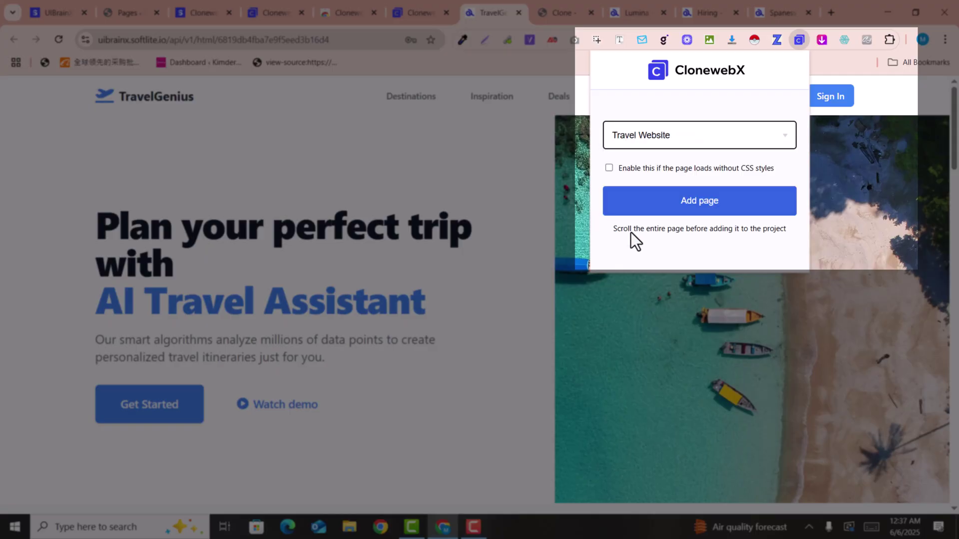
left_click(671, 206)
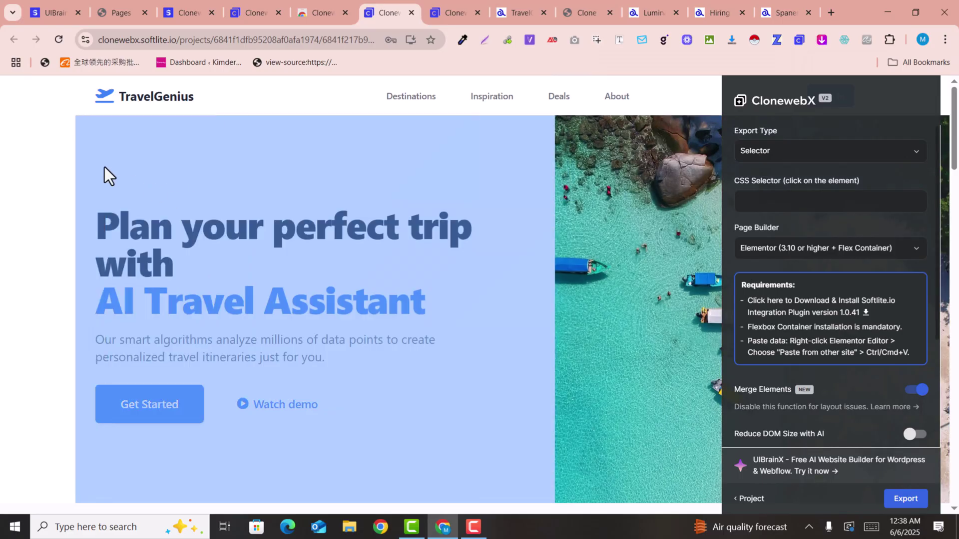
Pick the hero section so the CSS selector becomes .bg-gray-50 > .relative.
scroll(37, 154, "down", 2)
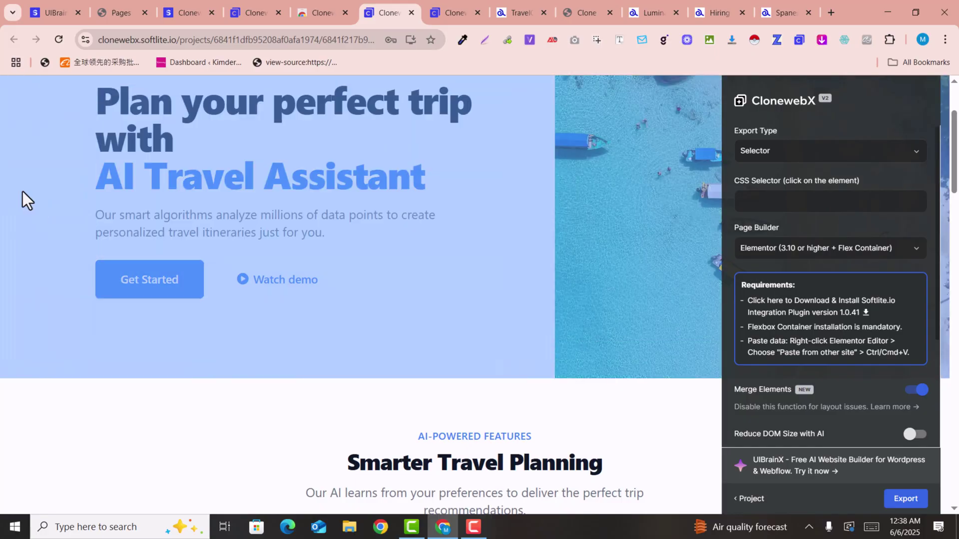
left_click(55, 196)
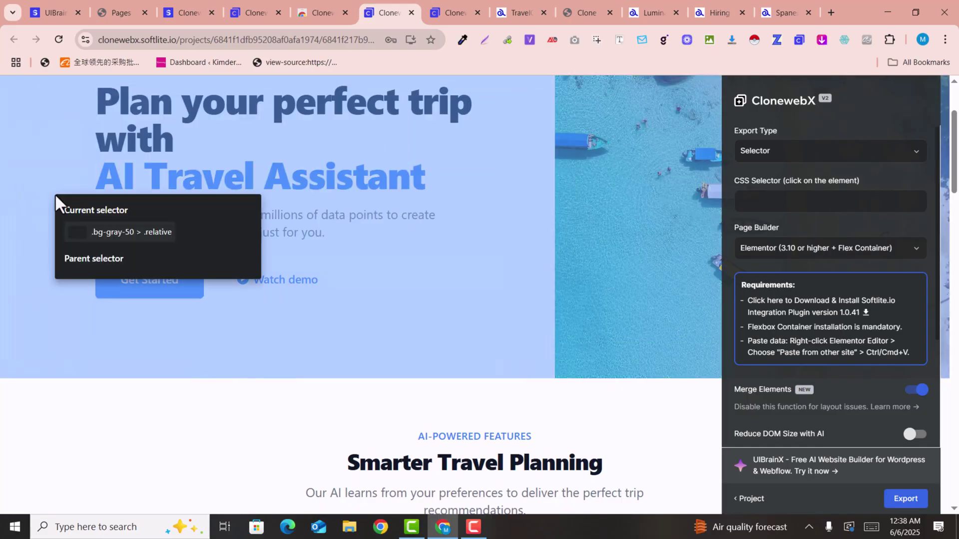
left_click(89, 242)
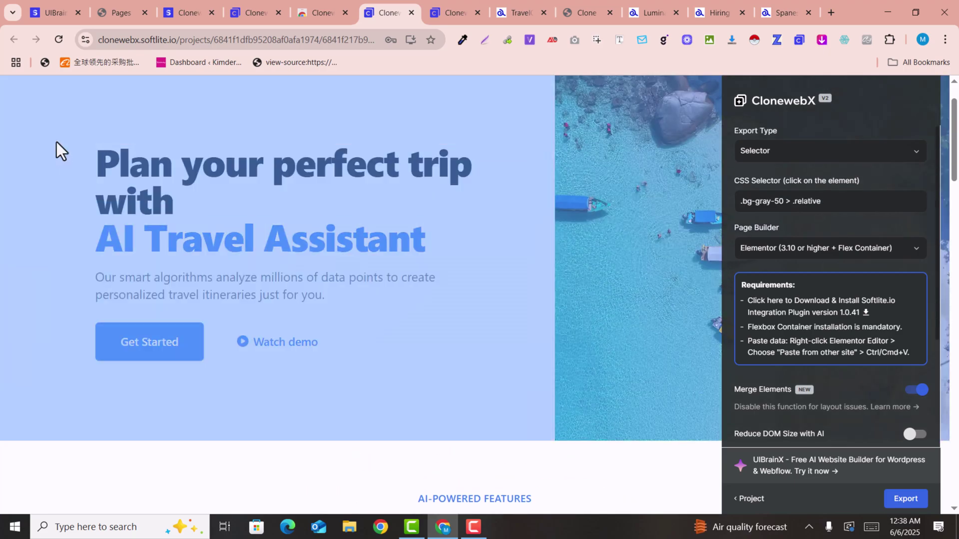
left_click(56, 141)
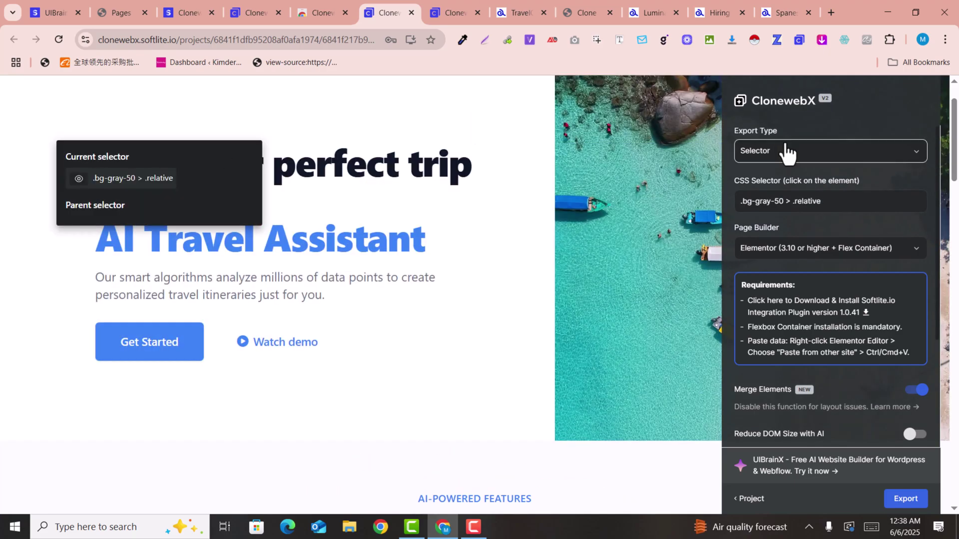
Toggle Export Type between Selector and Entire Page, finishing on Selector.
left_click(787, 151)
left_click(788, 151)
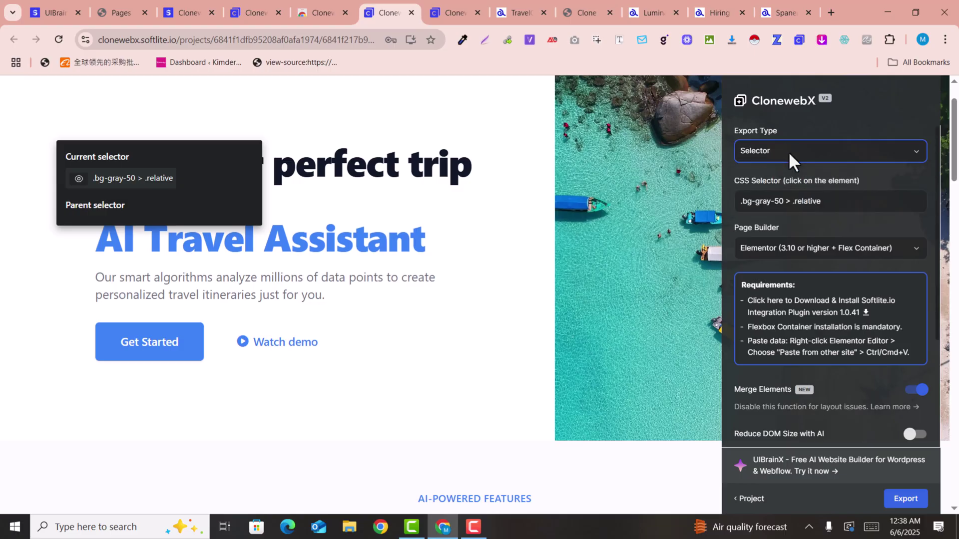
left_click(788, 152)
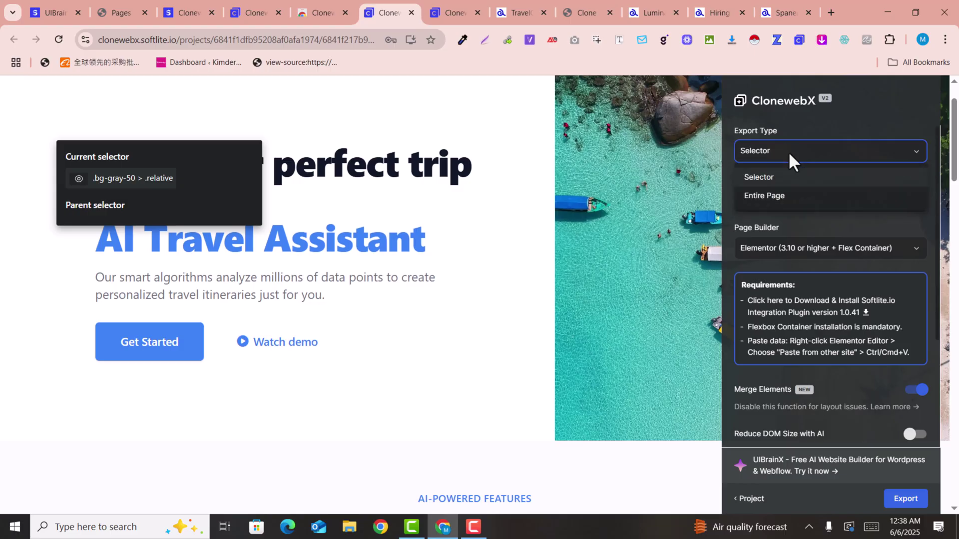
left_click(788, 193)
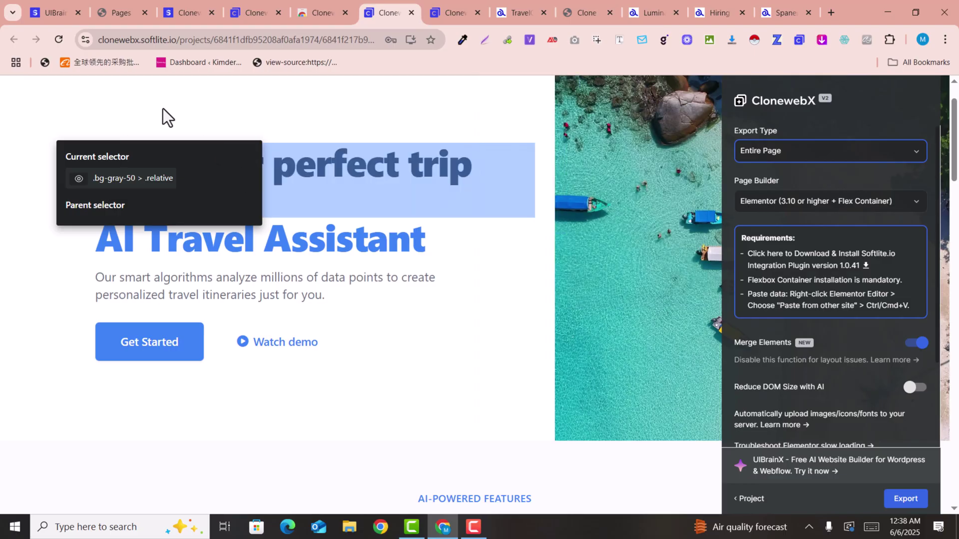
scroll(100, 150, "up", 1)
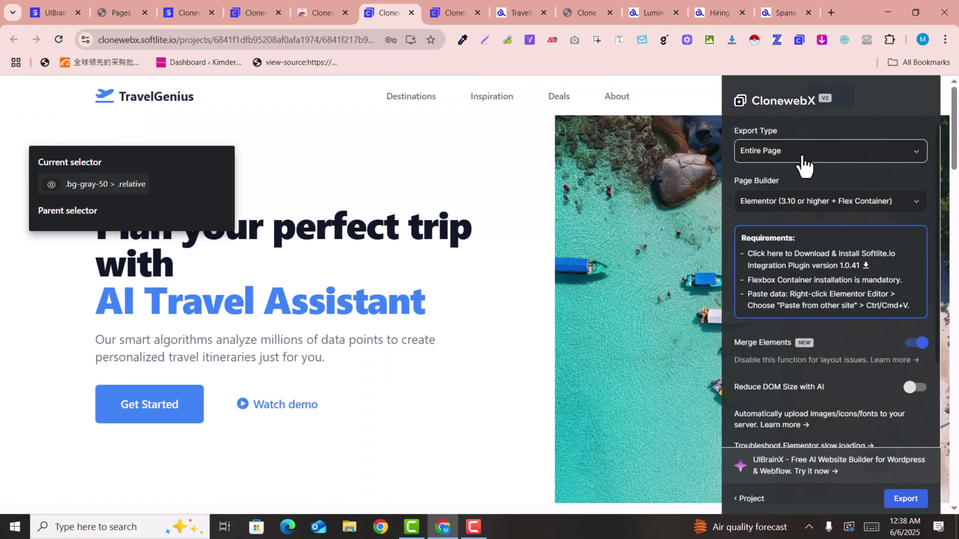
left_click(802, 153)
left_click(774, 195)
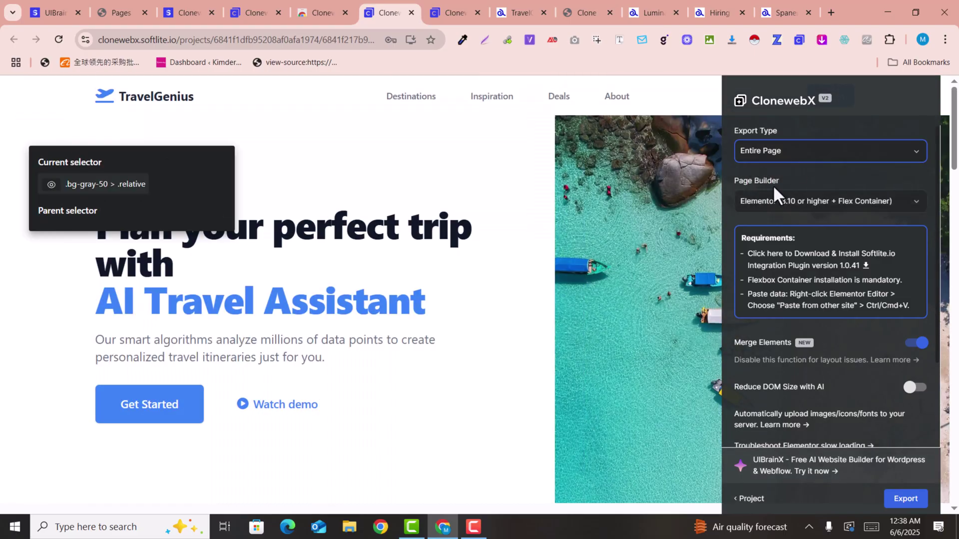
scroll(258, 245, "down", 3)
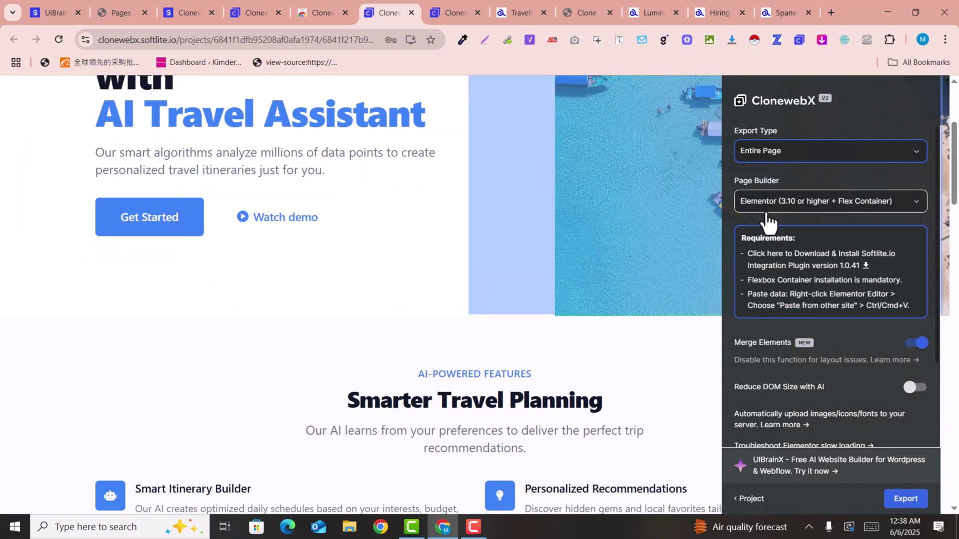
scroll(259, 246, "up", 3)
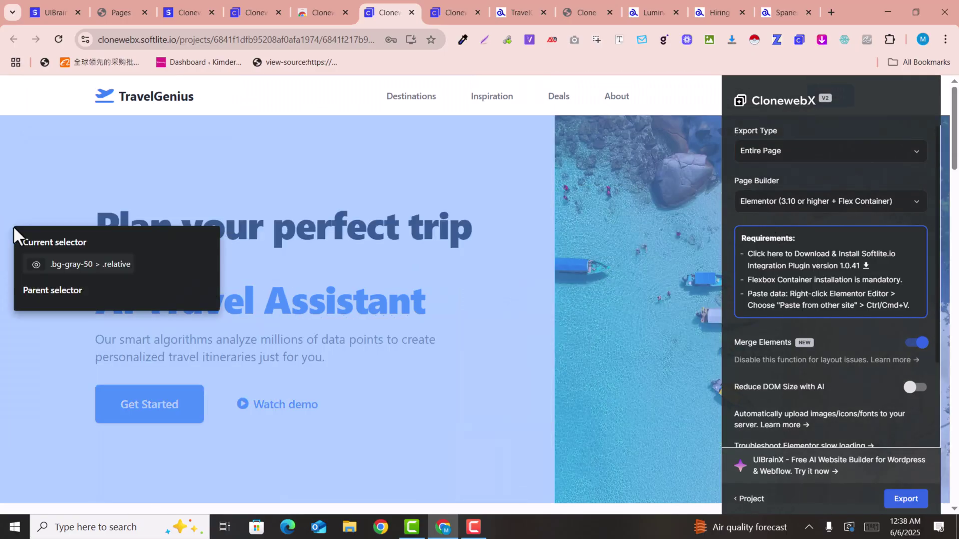
scroll(433, 223, "down", 1)
left_click(791, 154)
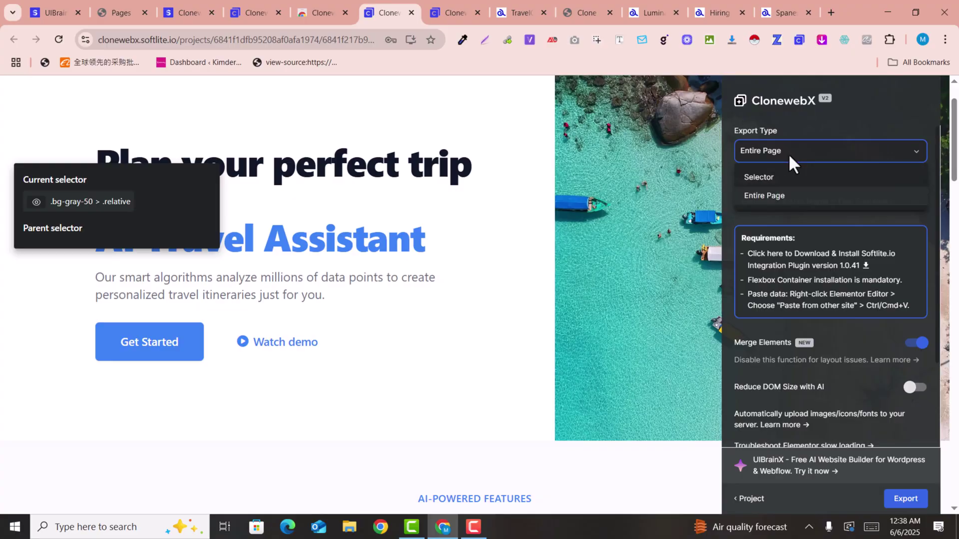
left_click(779, 179)
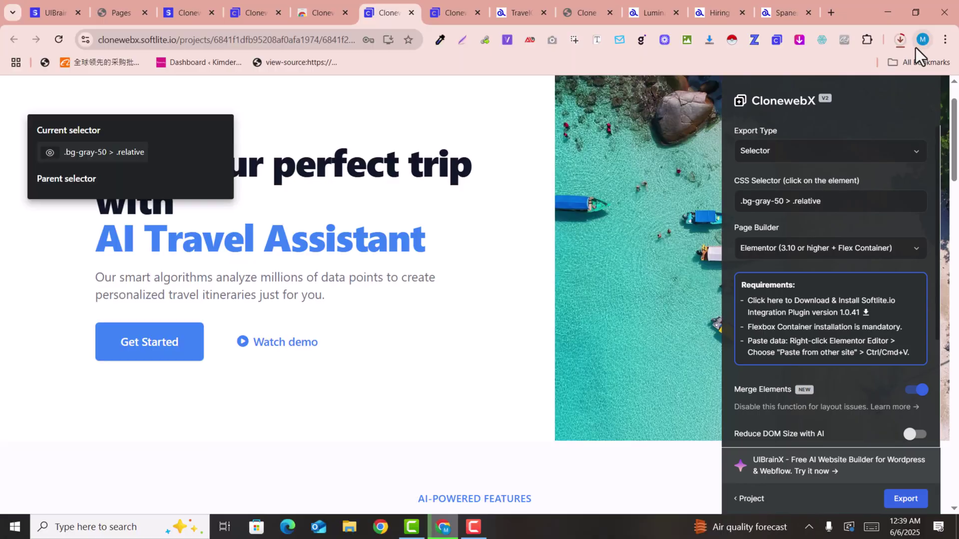
Confirm the 2.8 MB Softlite.io Integration zip downloaded, then switch to the WordPress Pages list.
left_click(903, 40)
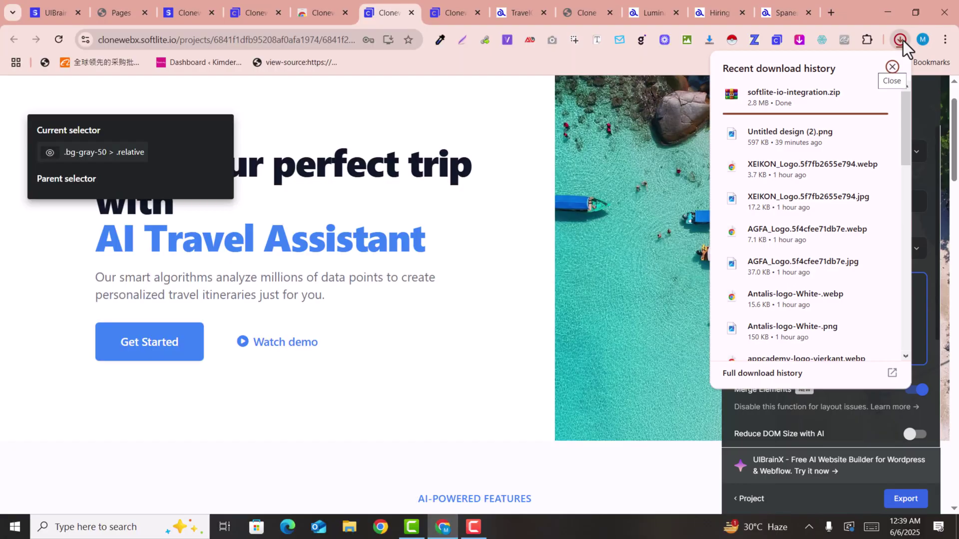
left_click(903, 41)
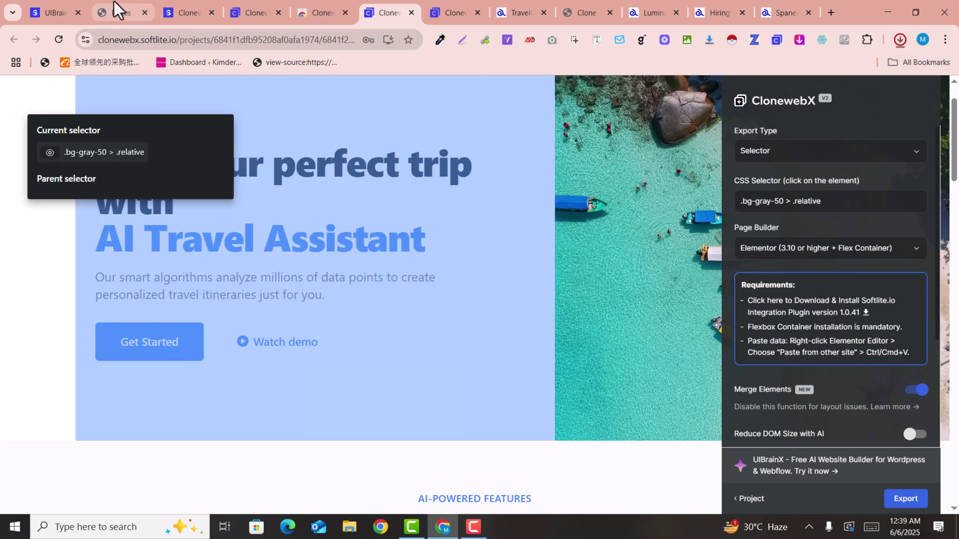
left_click(114, 8)
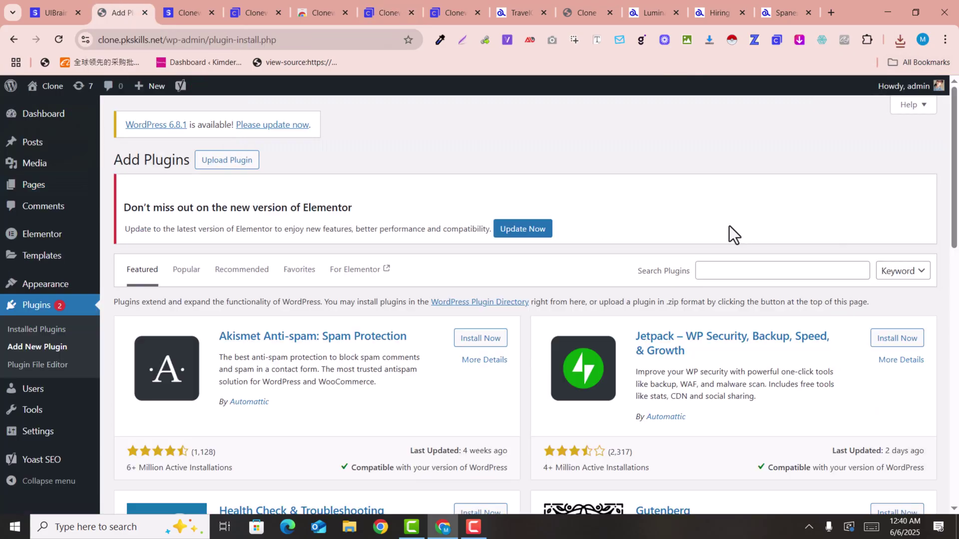
Upload softlite-io-integration.zip from Chrome downloads via Add New Plugin, install it and activate it.
scroll(736, 224, "down", 3)
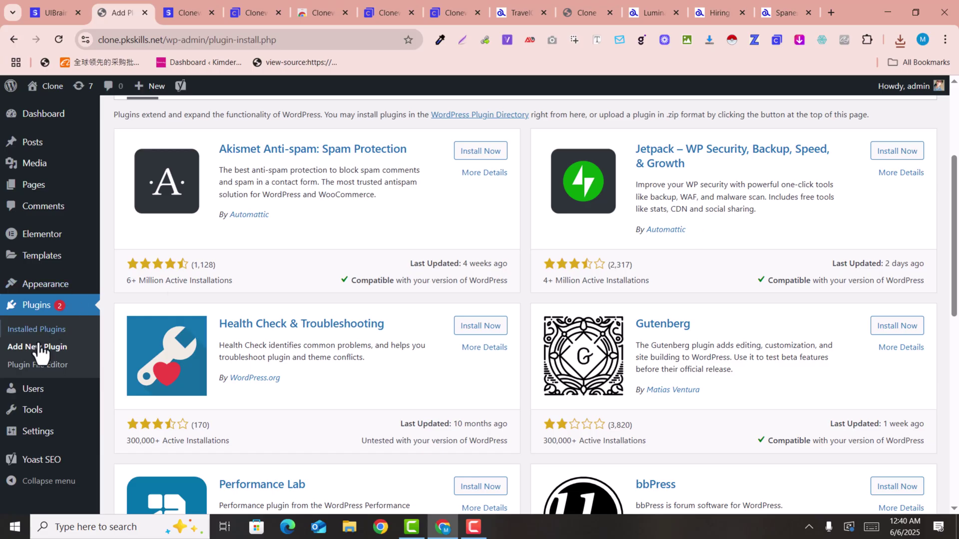
left_click(23, 349)
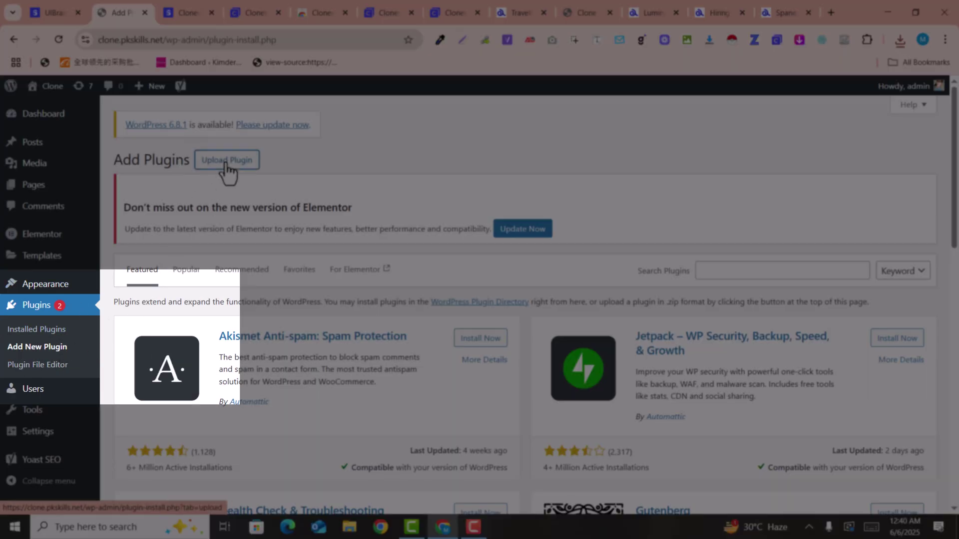
left_click(227, 161)
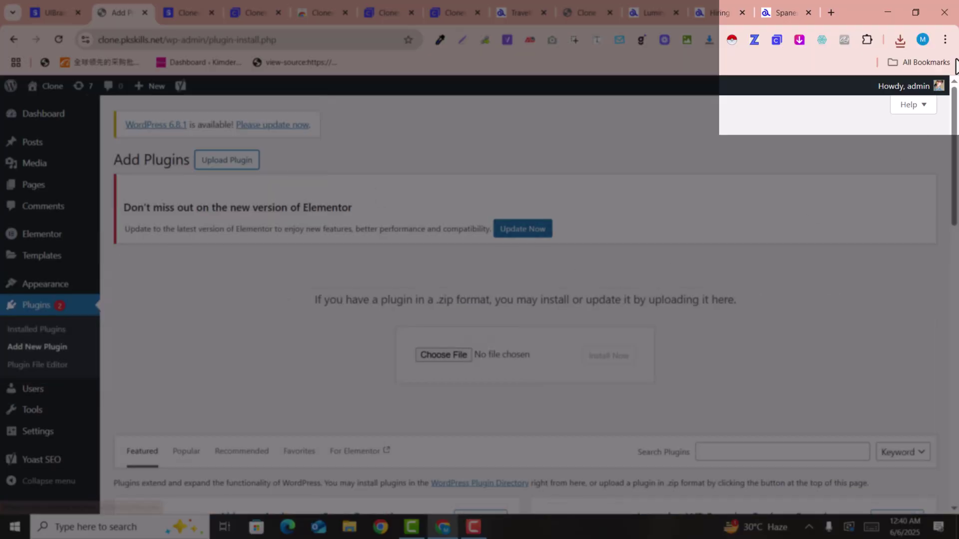
left_click(900, 40)
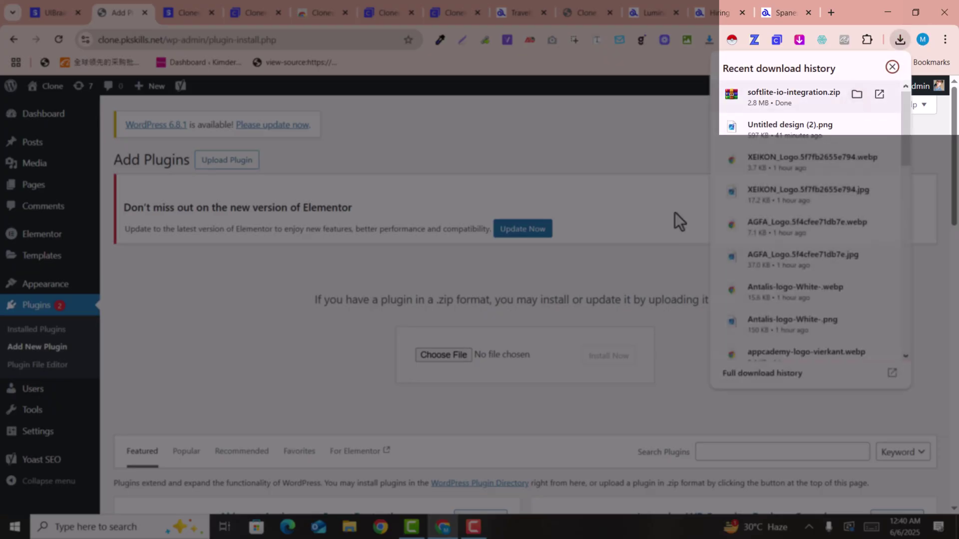
left_click_drag(794, 95, 475, 355)
left_click(622, 356)
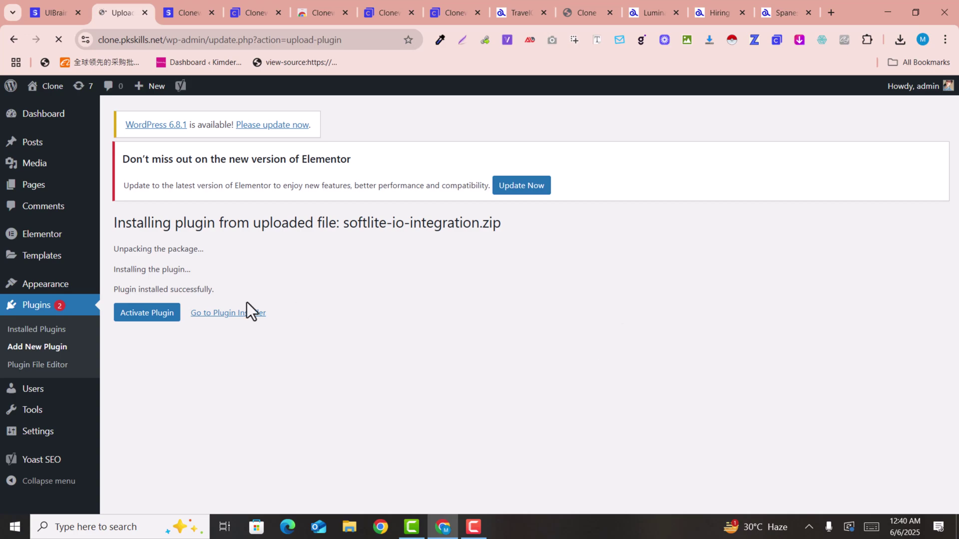
left_click(145, 314)
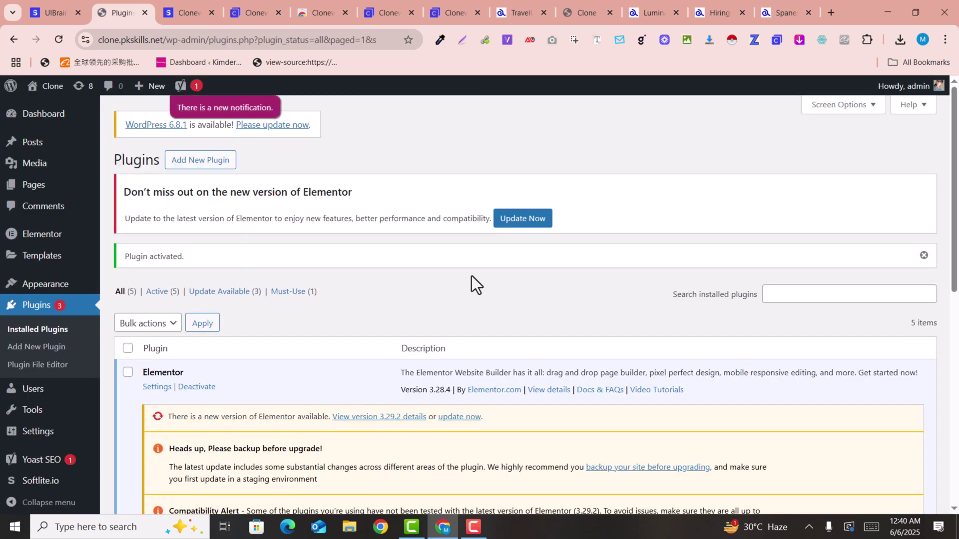
Verify SoftLite.io Integration appears in the Plugins list and go to Pages to add one.
scroll(471, 275, "down", 10)
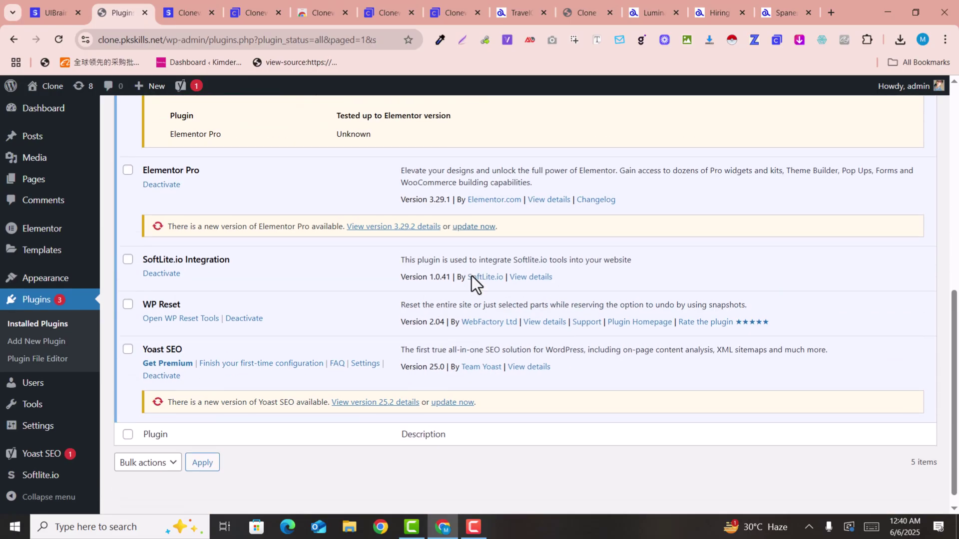
mouse_move(30, 183)
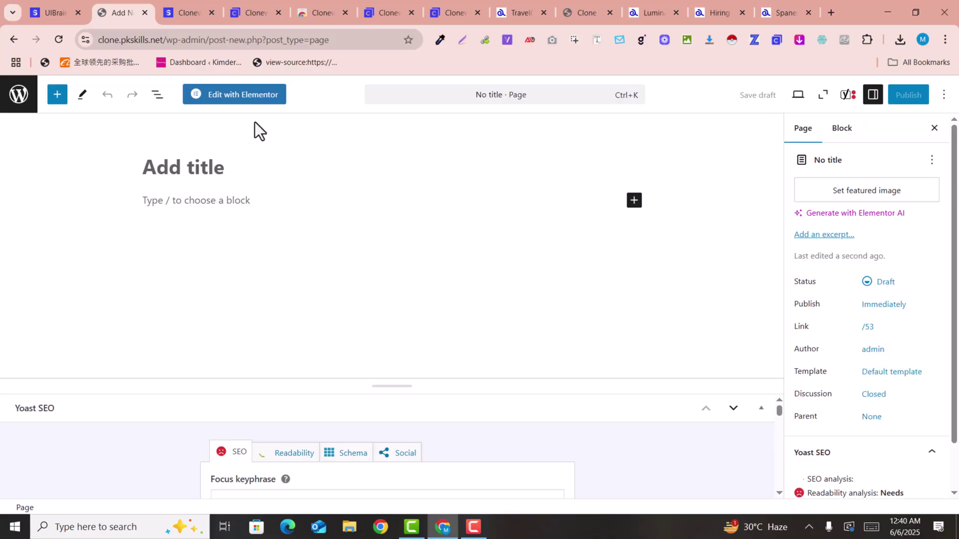
Title the new WordPress page 'Travel'.
left_click(191, 169)
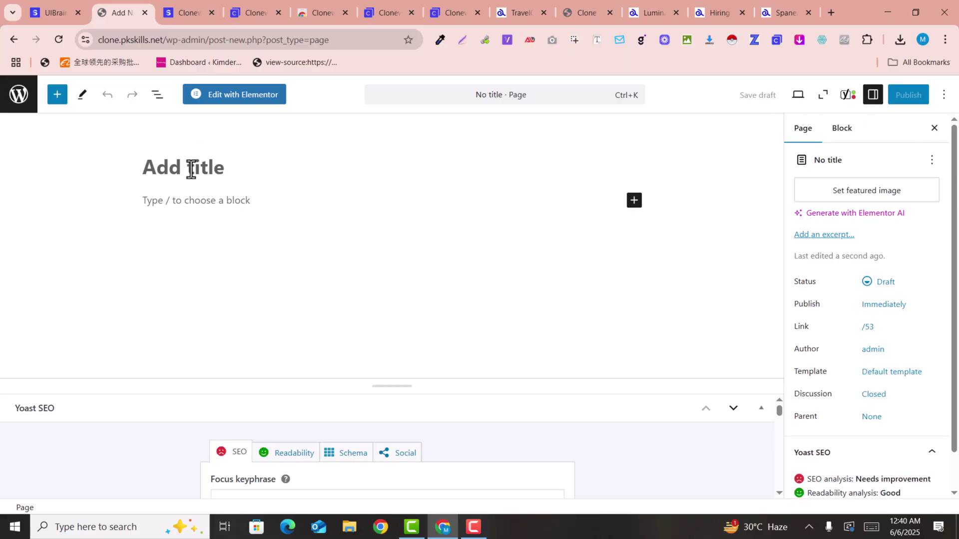
type("TRave")
key("BackSpace")
key("BackSpace")
type("ravel")
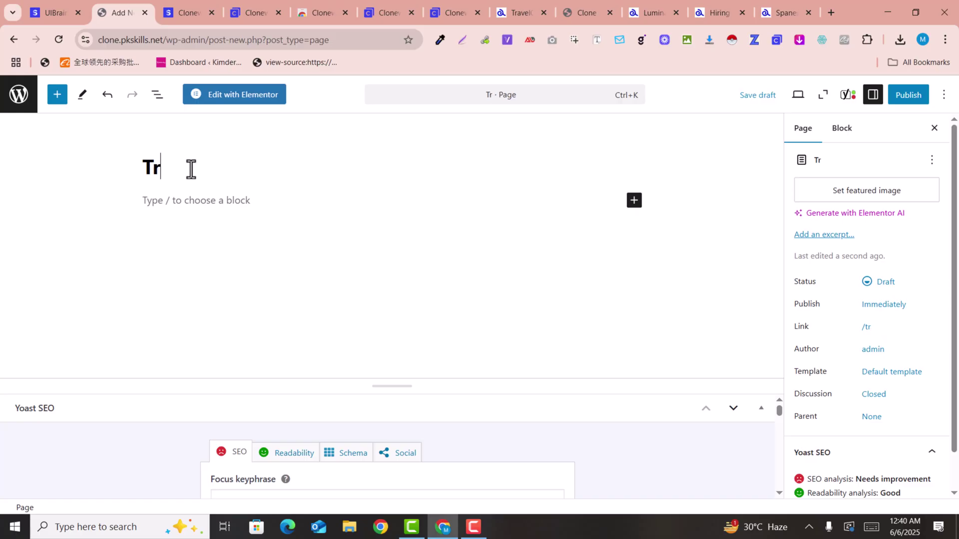
Publish the Travel page, open it with Elementor, and go back to the ClonewebX TravelGenius project.
left_click(901, 96)
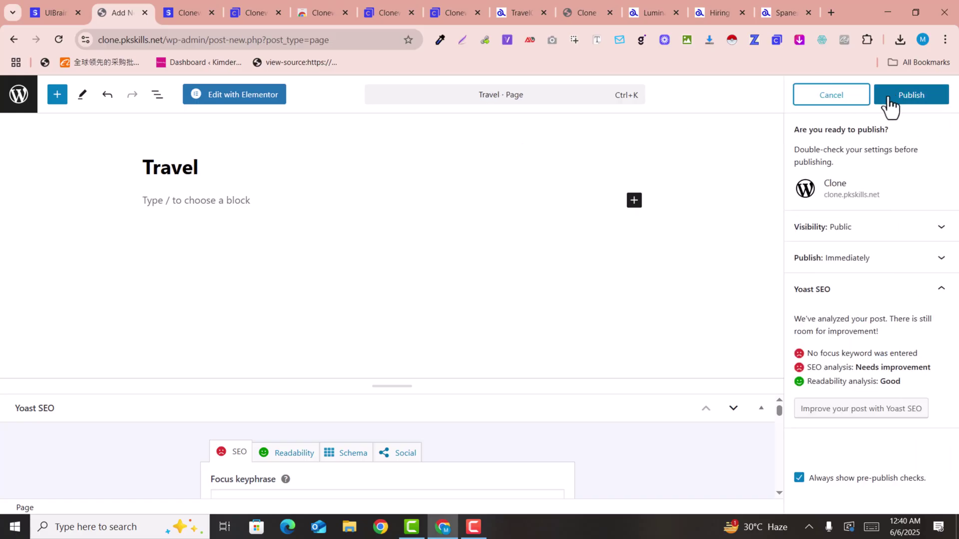
left_click(899, 103)
left_click(229, 100)
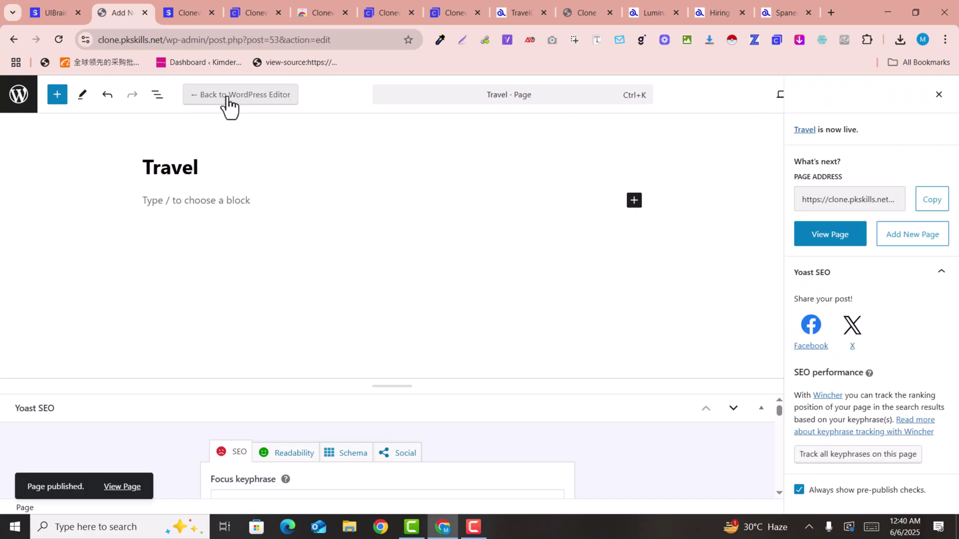
left_click(196, 1)
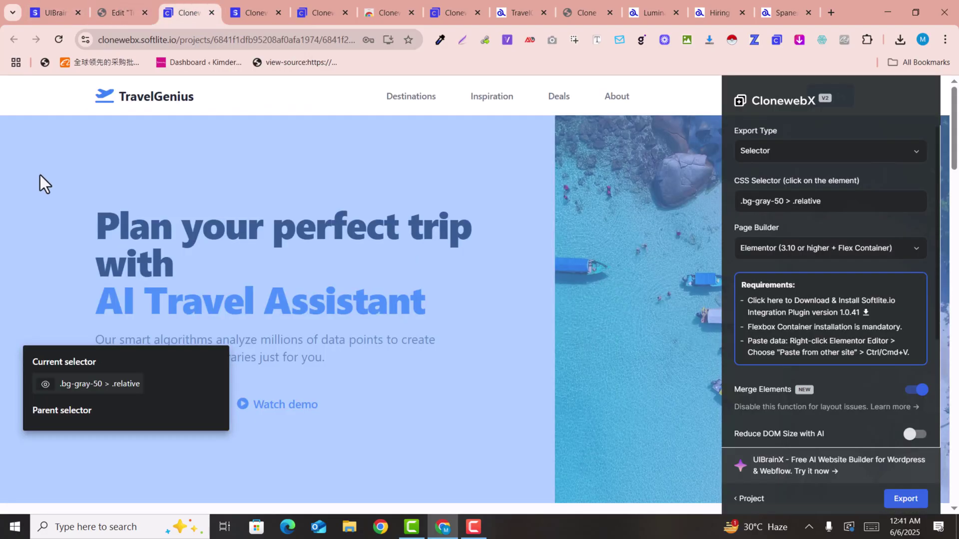
Export the TravelGenius hero section from the ClonewebX panel, then switch to the Elementor Travel page.
left_click(144, 2)
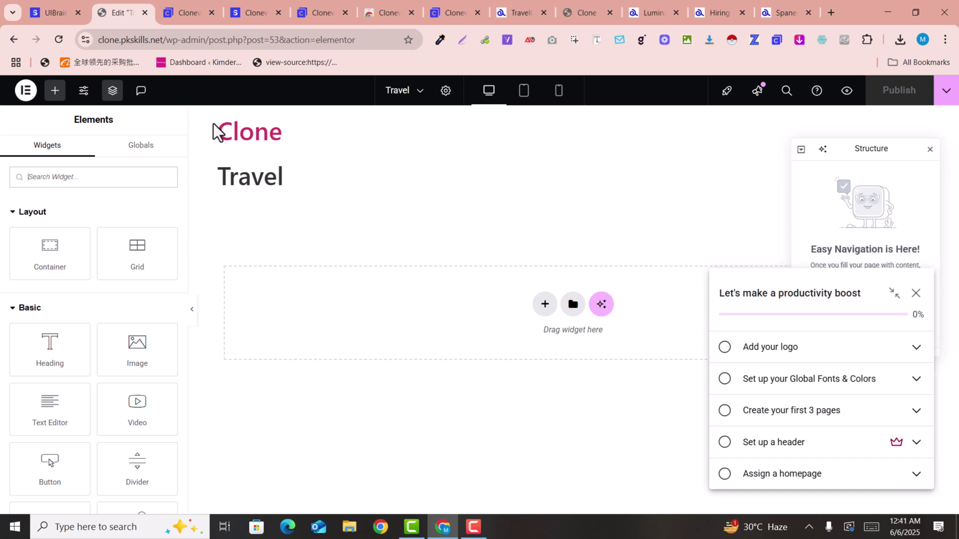
left_click(192, 1)
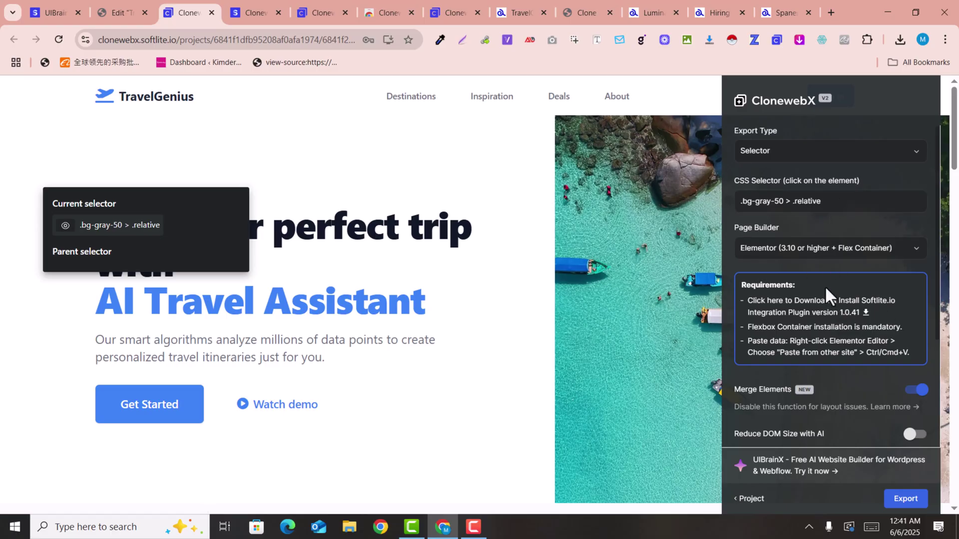
scroll(830, 280, "down", 3)
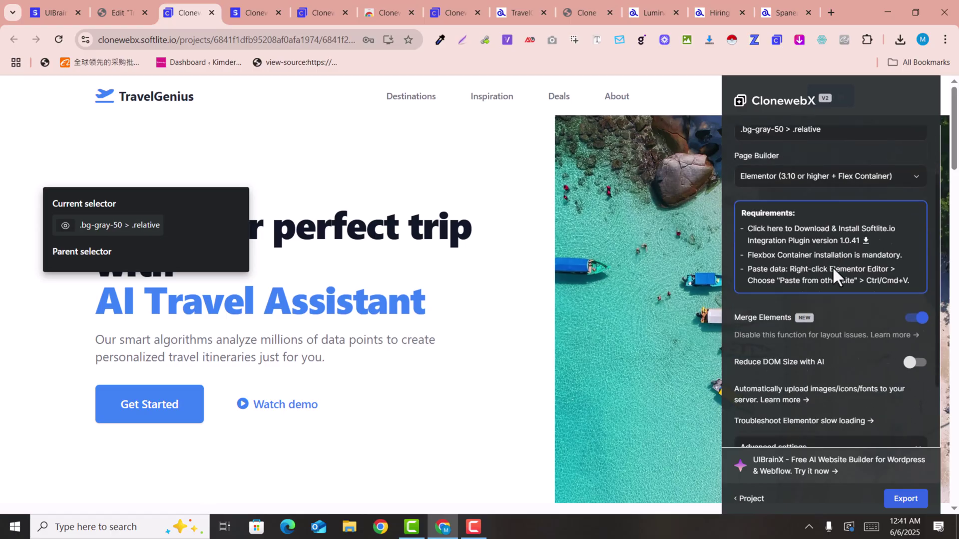
left_click(900, 499)
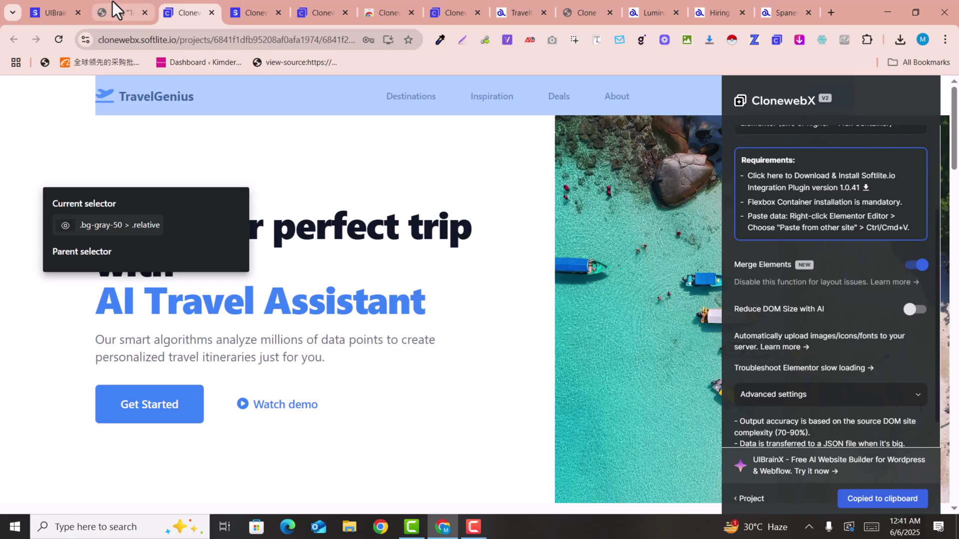
left_click(115, 11)
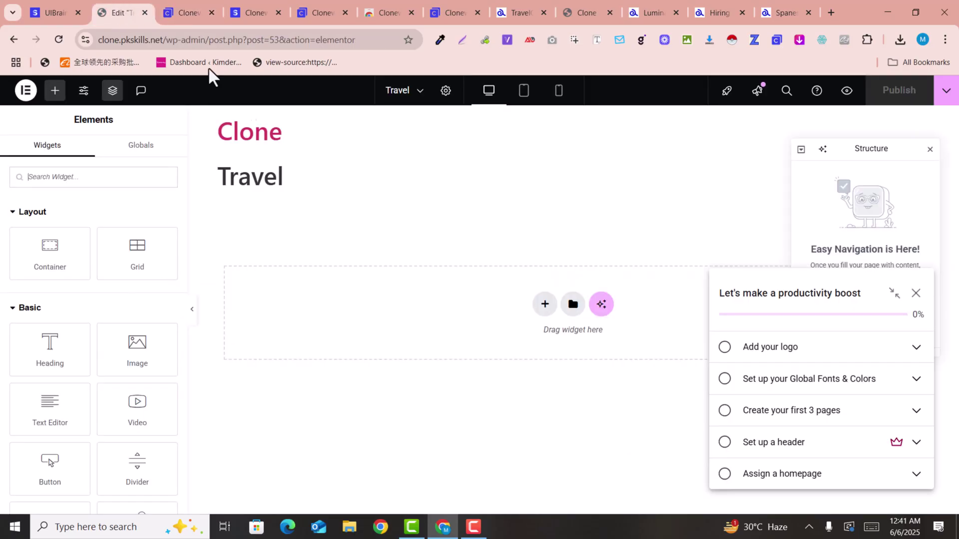
Paste the exported hero into the empty drop area using 'Paste from other site'.
right_click(355, 280)
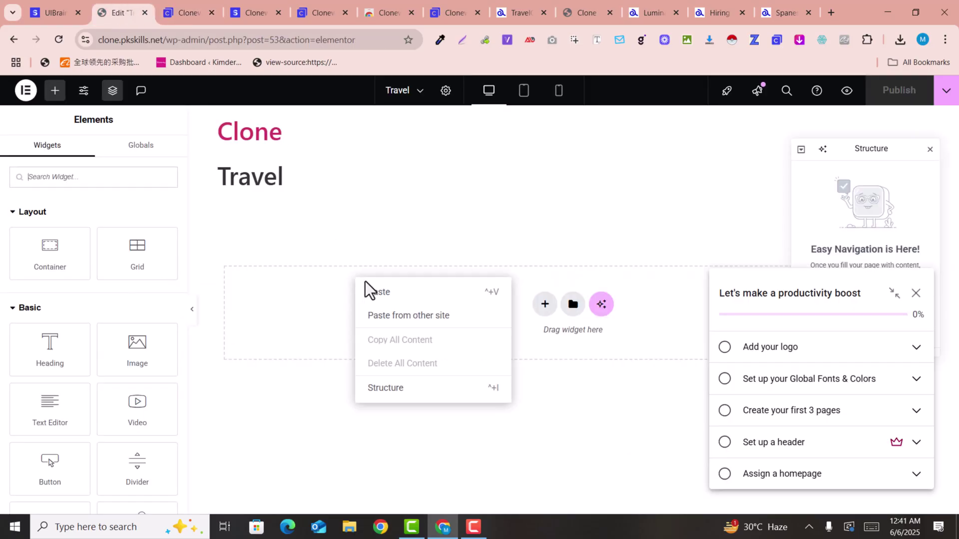
left_click(402, 320)
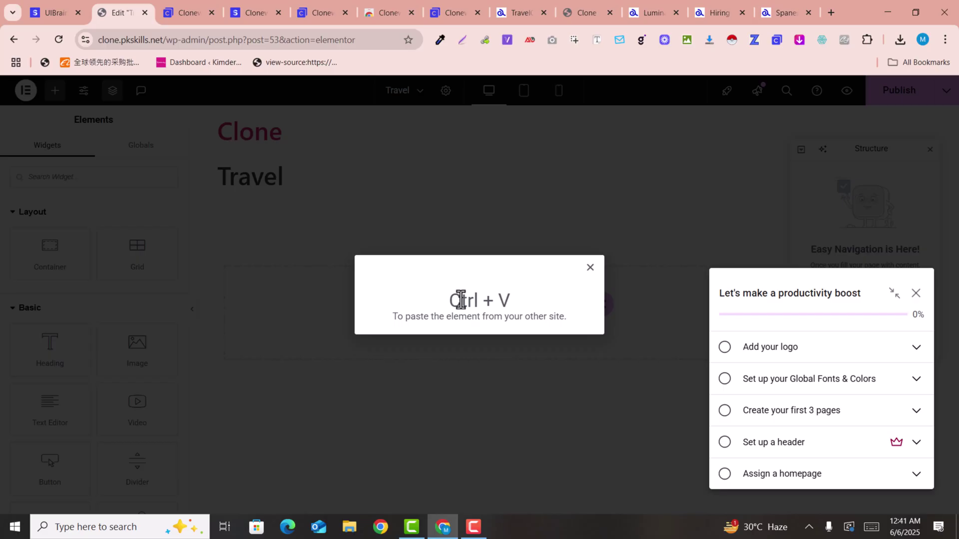
key("ctrl+v")
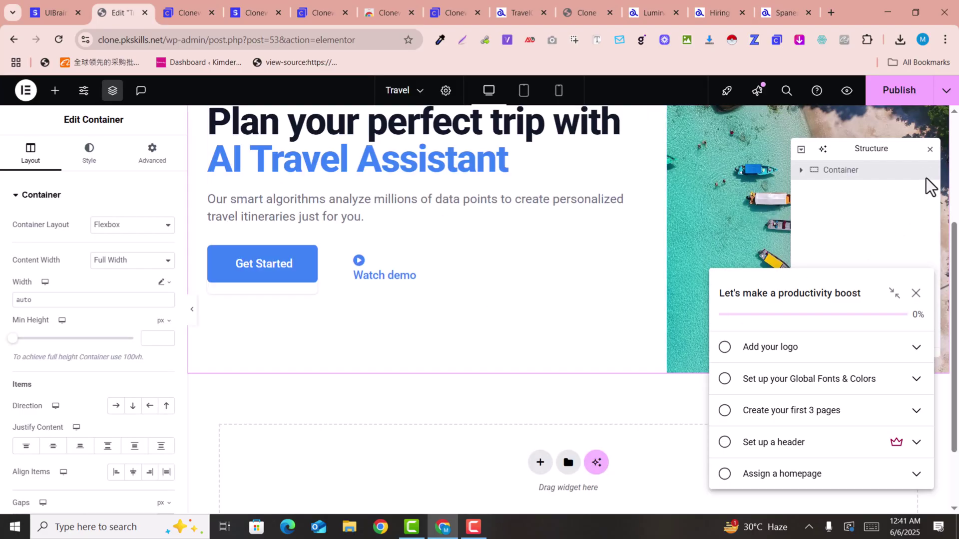
Close the Structure panel and inspect the pasted hero's heading, paragraph and beach image.
left_click(930, 149)
scroll(534, 306, "up", 4)
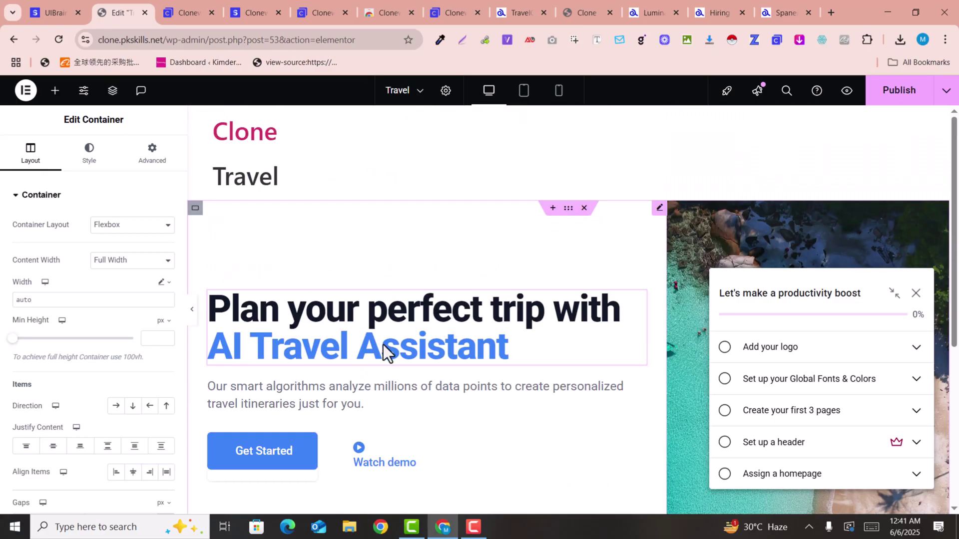
left_click(297, 322)
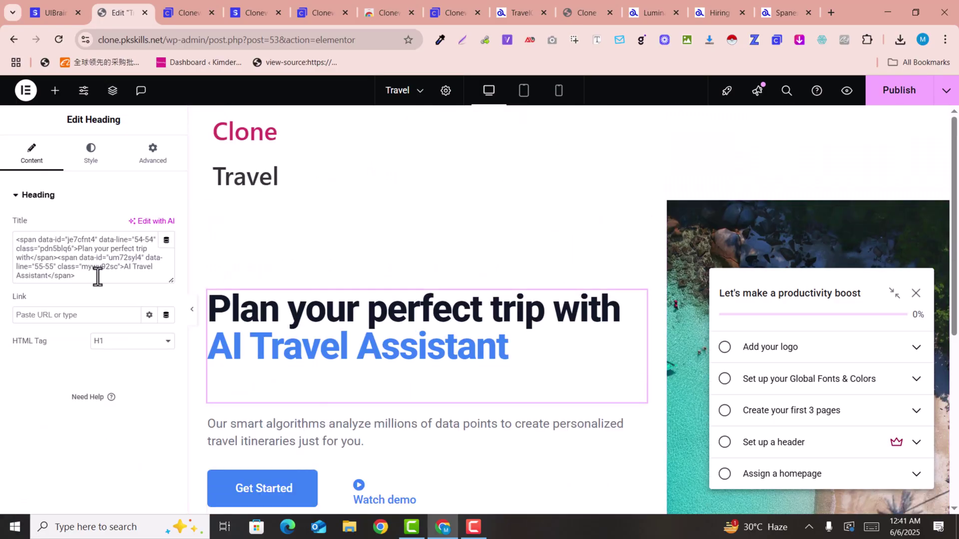
scroll(497, 317, "down", 4)
left_click(406, 241)
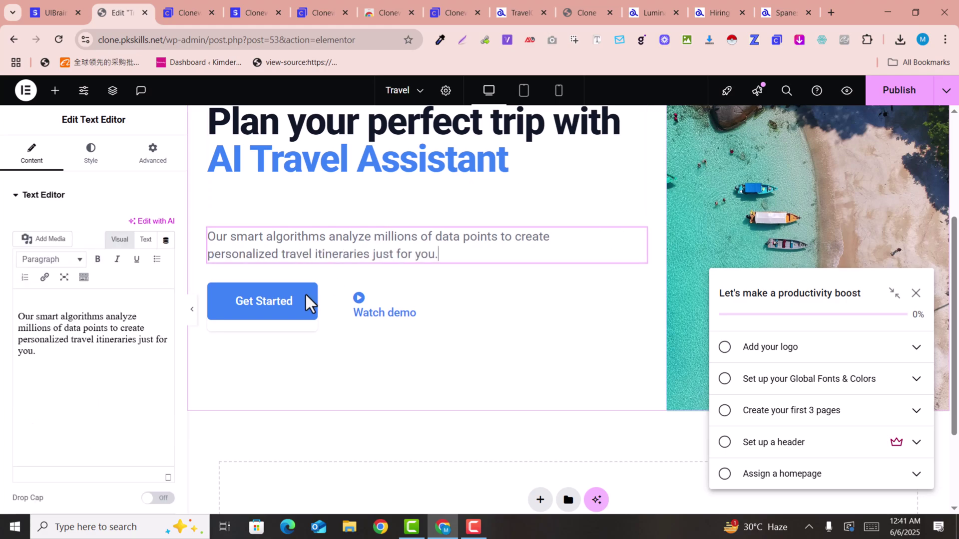
scroll(871, 240, "up", 3)
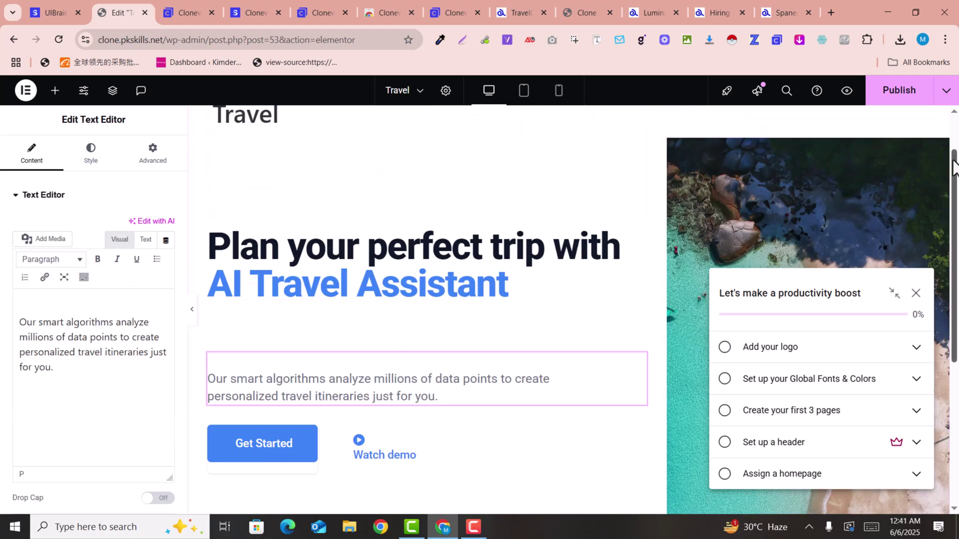
left_click(931, 146)
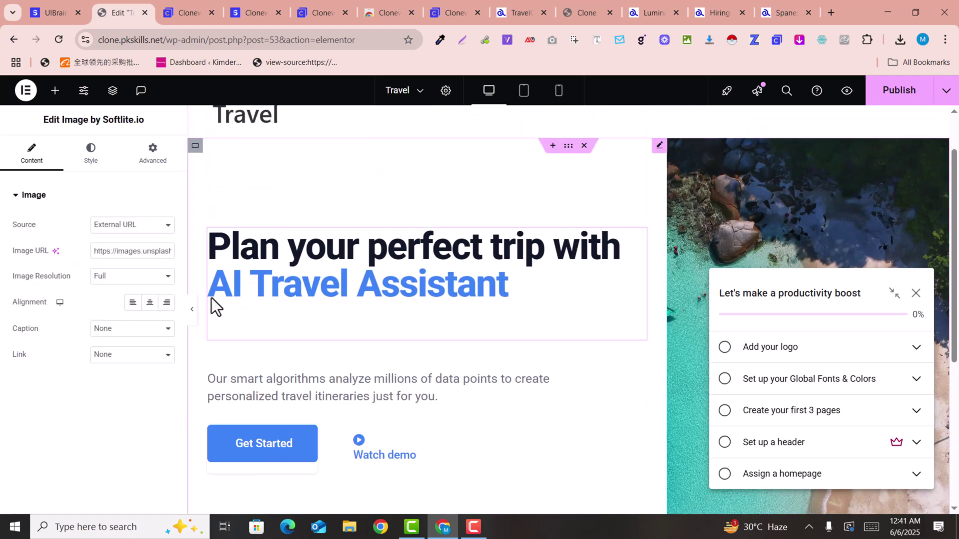
scroll(413, 321, "down", 4)
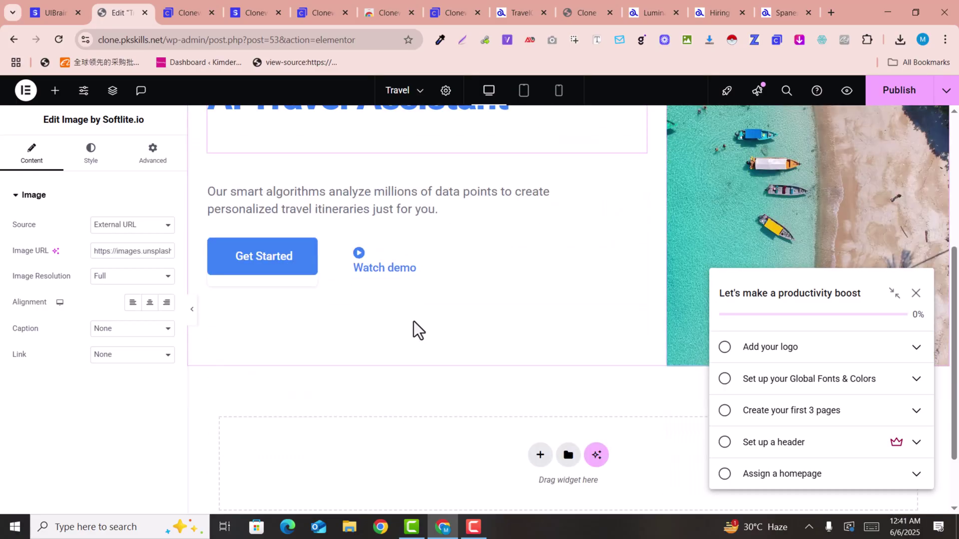
In ClonewebX, select and export the 'Smarter Travel Planning' features section, then return to Elementor.
left_click(210, 9)
scroll(352, 345, "down", 4)
scroll(352, 345, "down", 3)
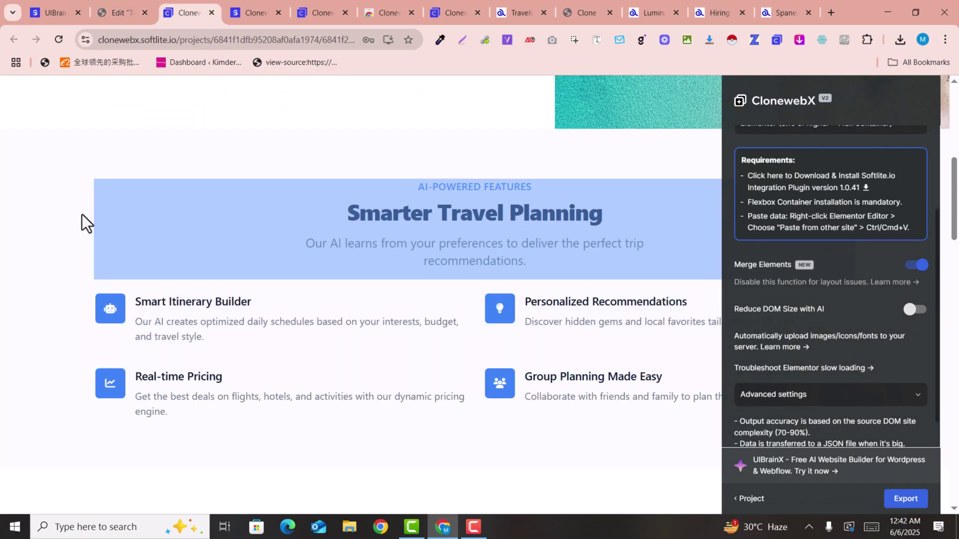
left_click(8, 171)
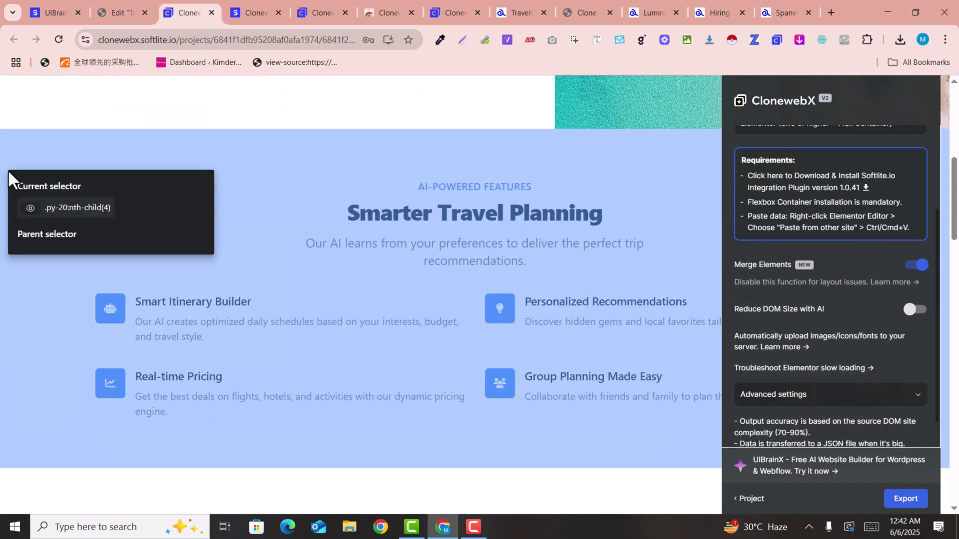
left_click(35, 140)
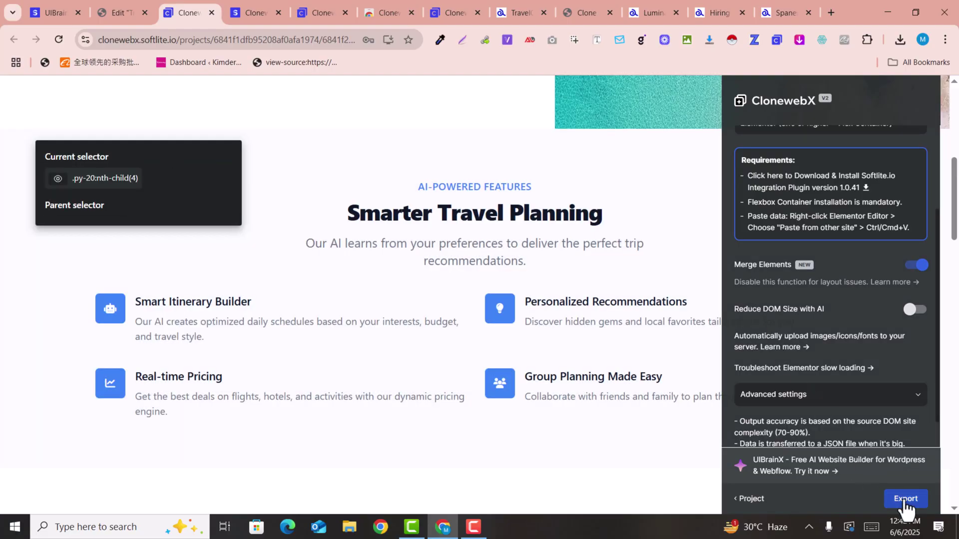
left_click(129, 1)
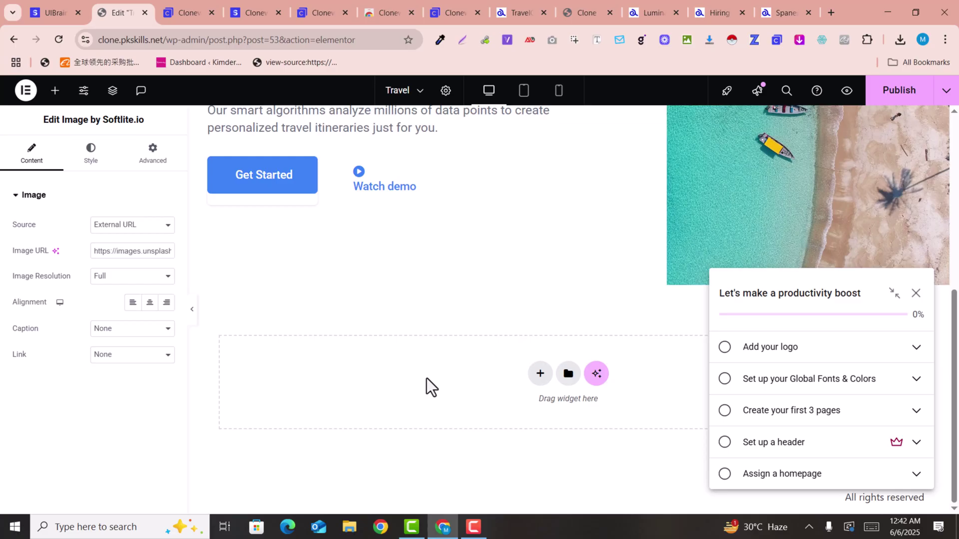
Paste the copied features section into the empty drop area with 'Paste from other site'.
right_click(402, 393)
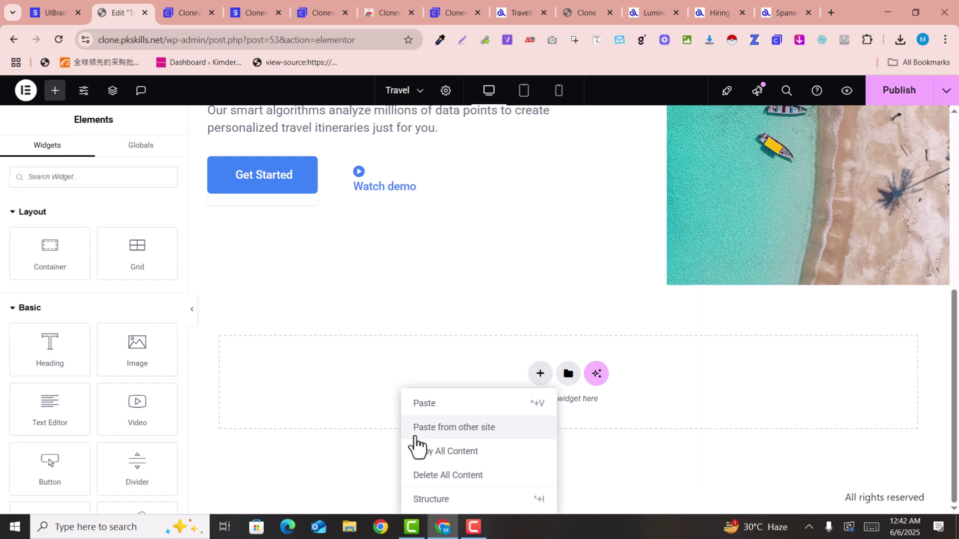
left_click(429, 428)
key("ctrl+v")
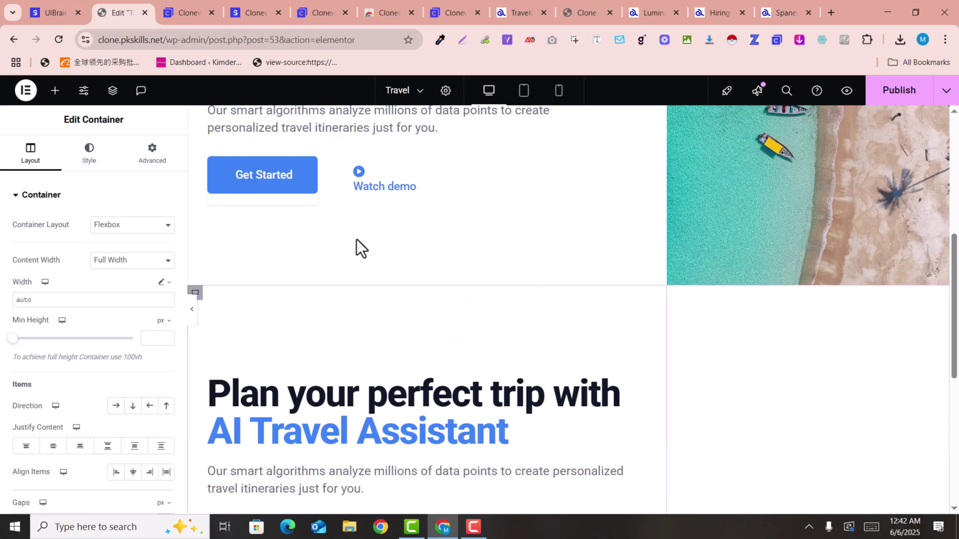
Check the four feature cards, from Smart Itinerary Builder to Real-time Pricing, and publish the page.
scroll(356, 247, "down", 10)
left_click(340, 205)
left_click(705, 210)
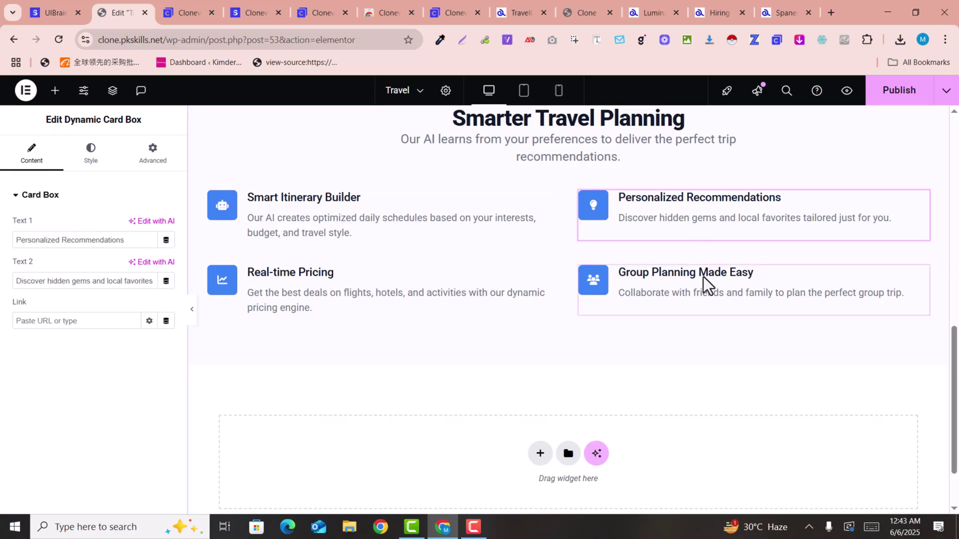
left_click(707, 285)
left_click(443, 295)
scroll(522, 259, "up", 6)
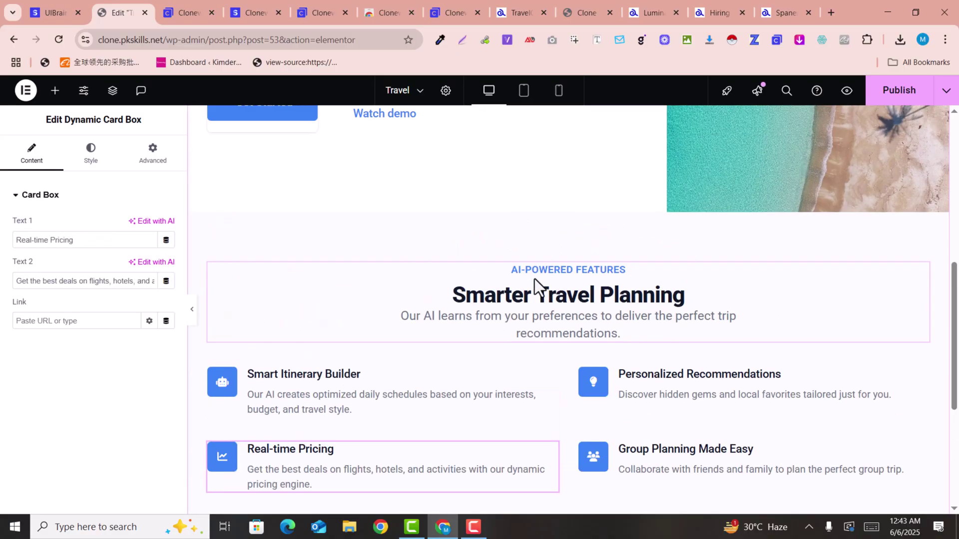
scroll(535, 278, "down", 5)
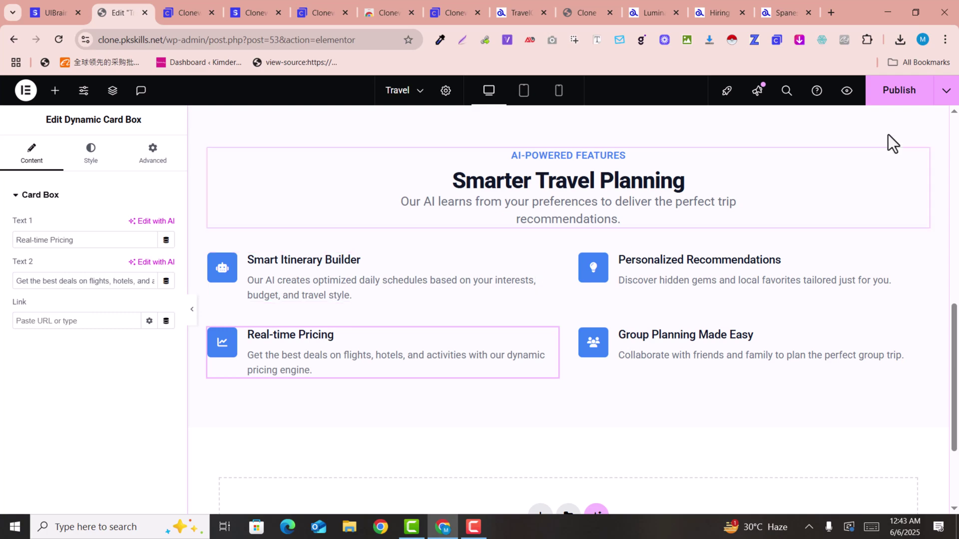
left_click(894, 106)
scroll(553, 273, "up", 8)
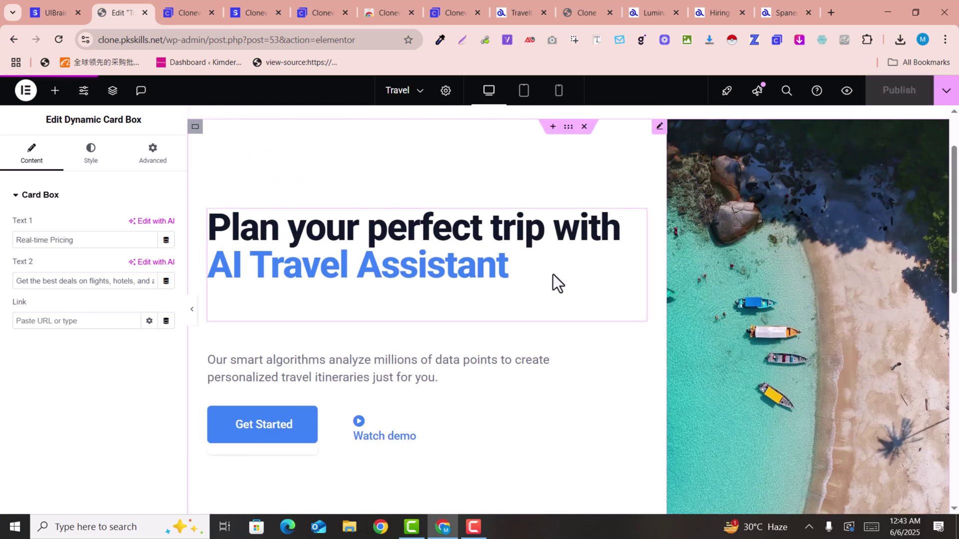
left_click(558, 91)
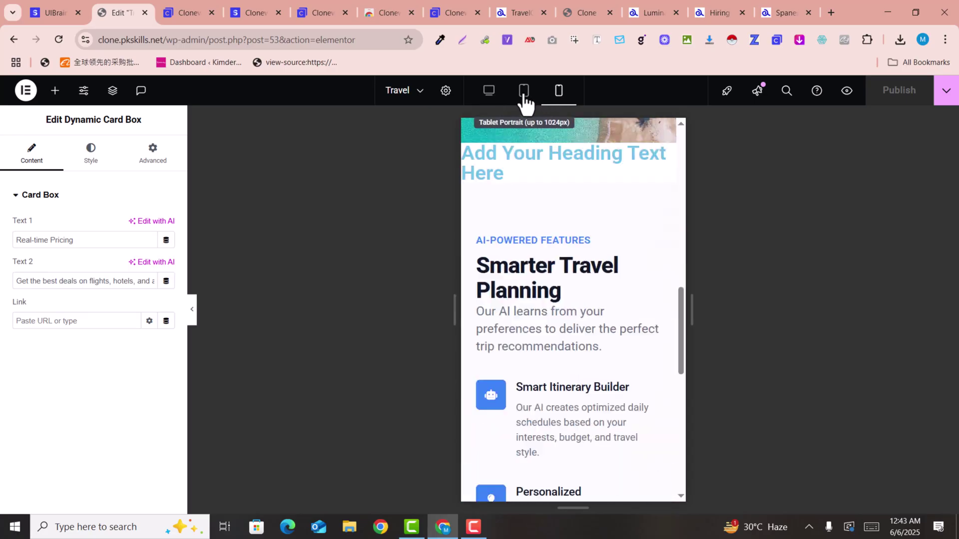
left_click(493, 96)
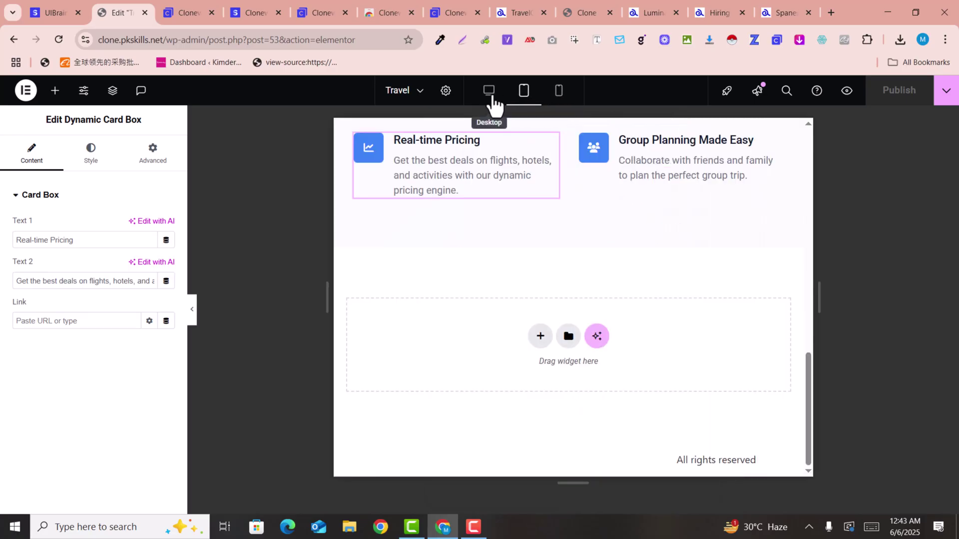
scroll(596, 297, "up", 8)
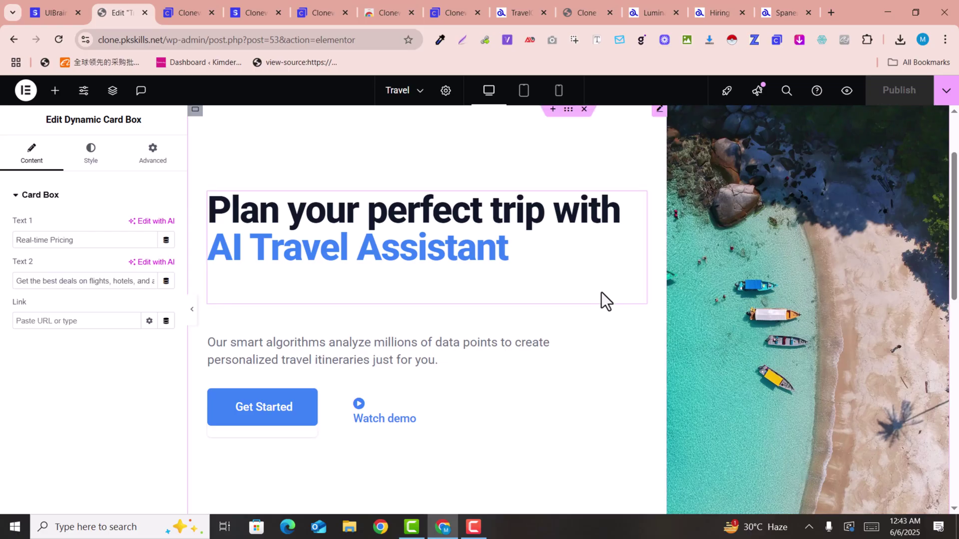
scroll(604, 298, "down", 5)
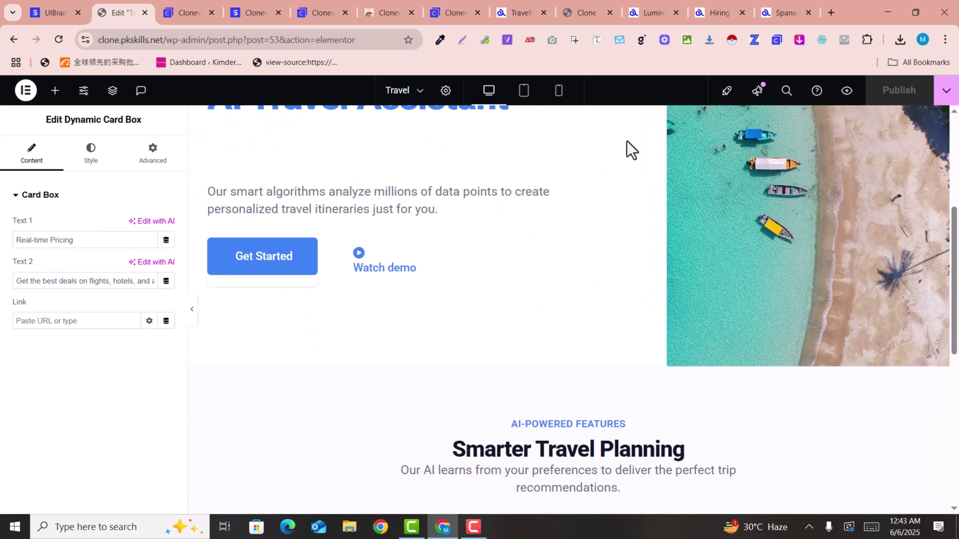
scroll(627, 222, "down", 8)
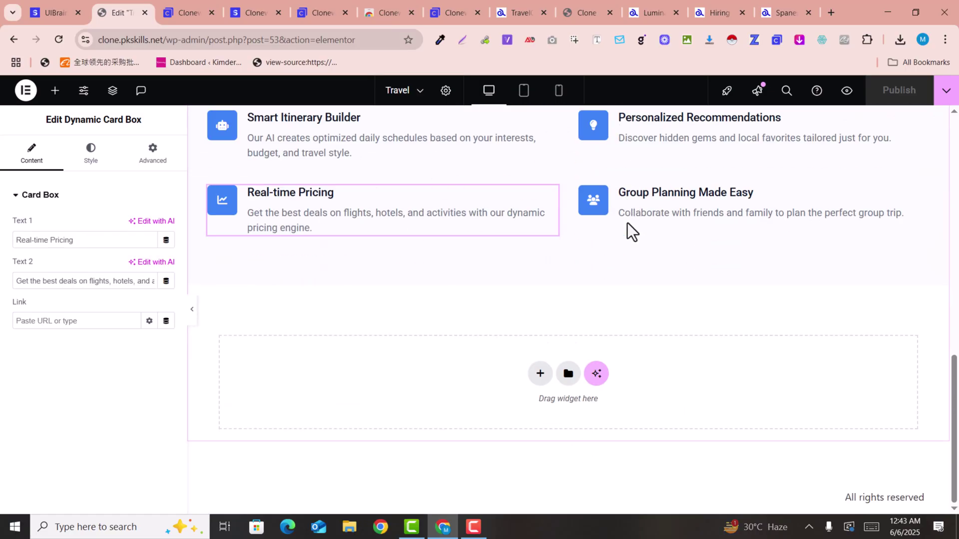
left_click(189, 11)
Revisit the Elementor and cloned TravelGenius tabs, then open the ClonewebX product page and scroll its pricing.
scroll(500, 275, "up", 2)
scroll(499, 265, "up", 5)
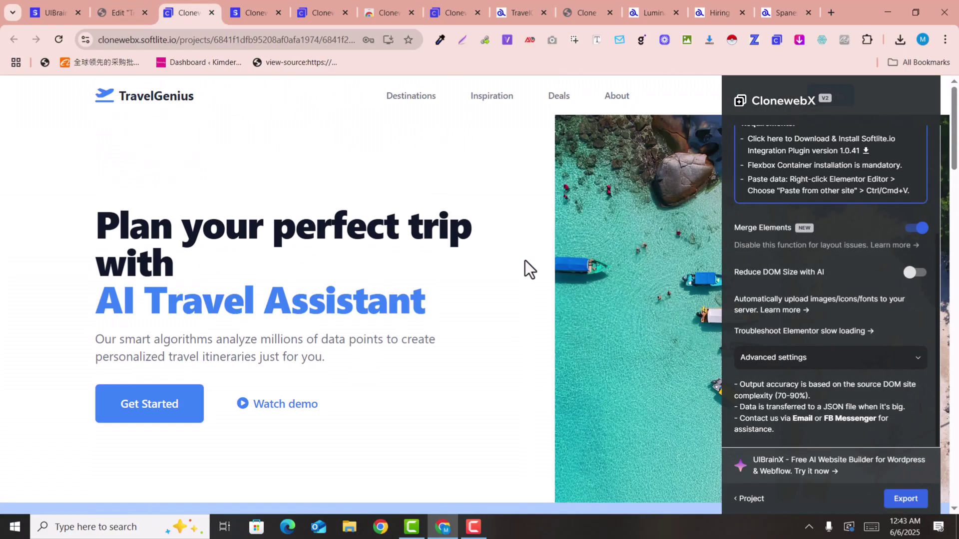
left_click(133, 4)
left_click(182, 1)
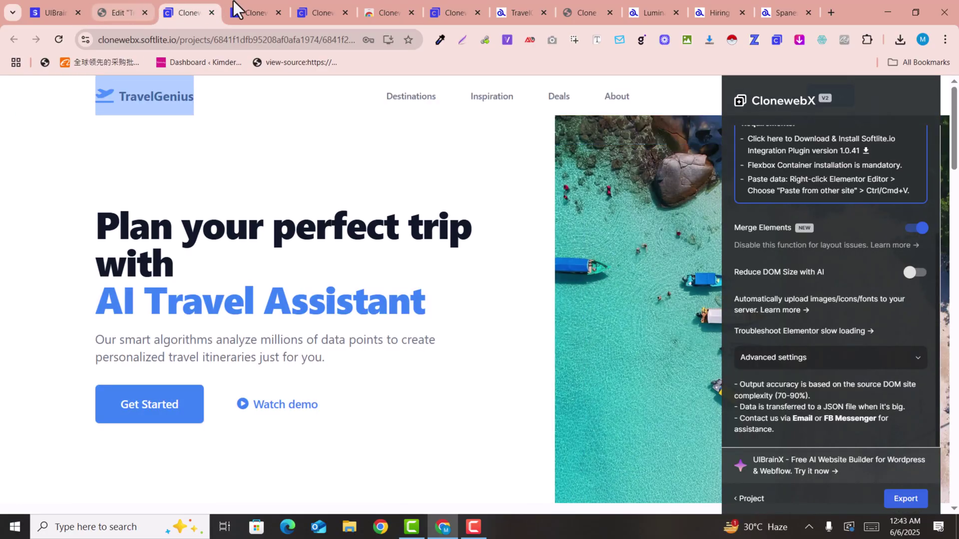
left_click(233, 1)
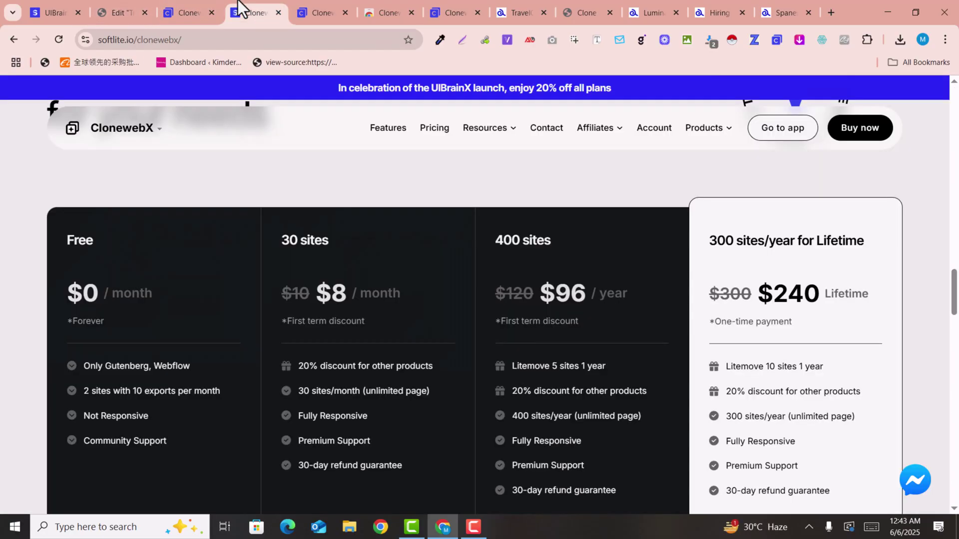
scroll(595, 337, "up", 10)
scroll(597, 337, "down", 10)
scroll(451, 185, "down", 1)
scroll(457, 176, "down", 2)
scroll(455, 183, "up", 2)
Scroll through UIBrainX's pricing plans and open the projects dashboard with Go to app.
left_click_drag(55, 13, 189, 12)
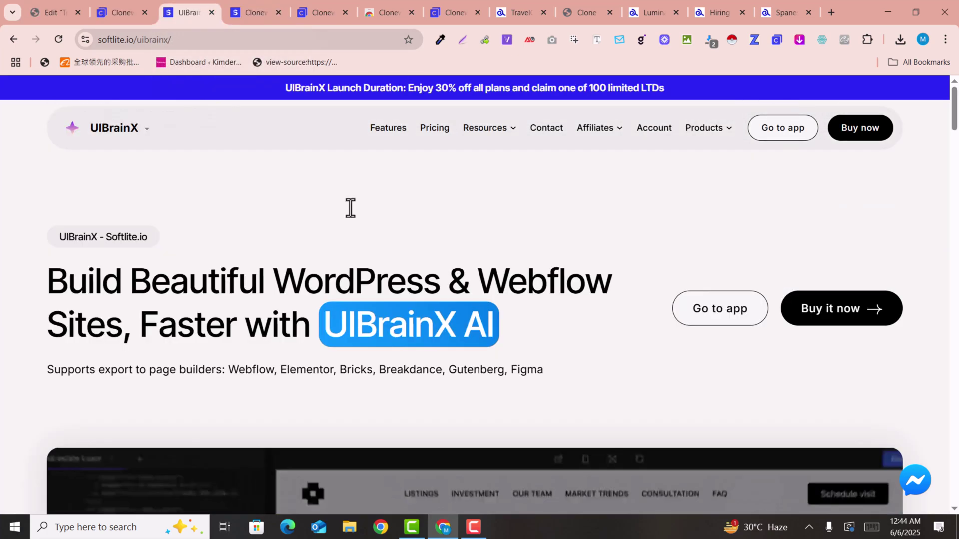
left_click_drag(956, 119, 955, 385)
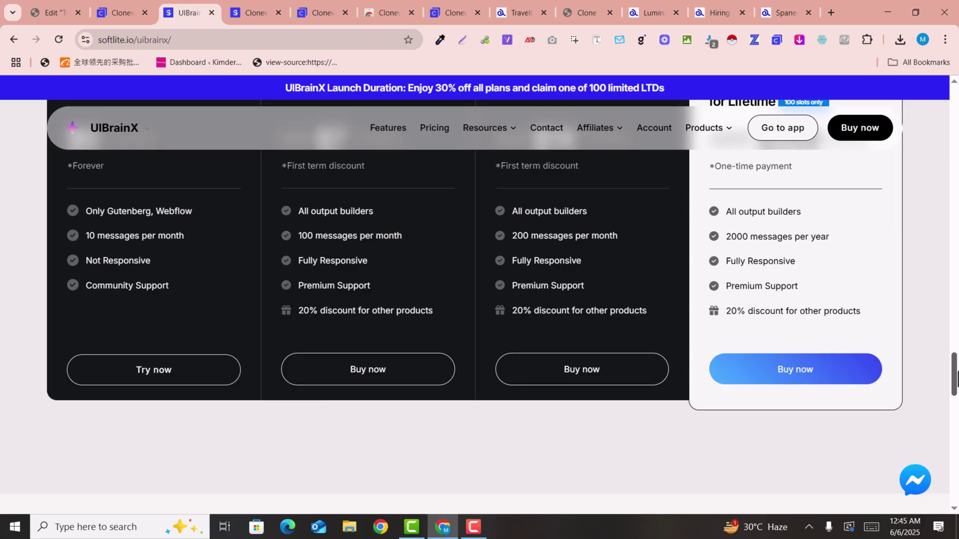
scroll(917, 337, "up", 3)
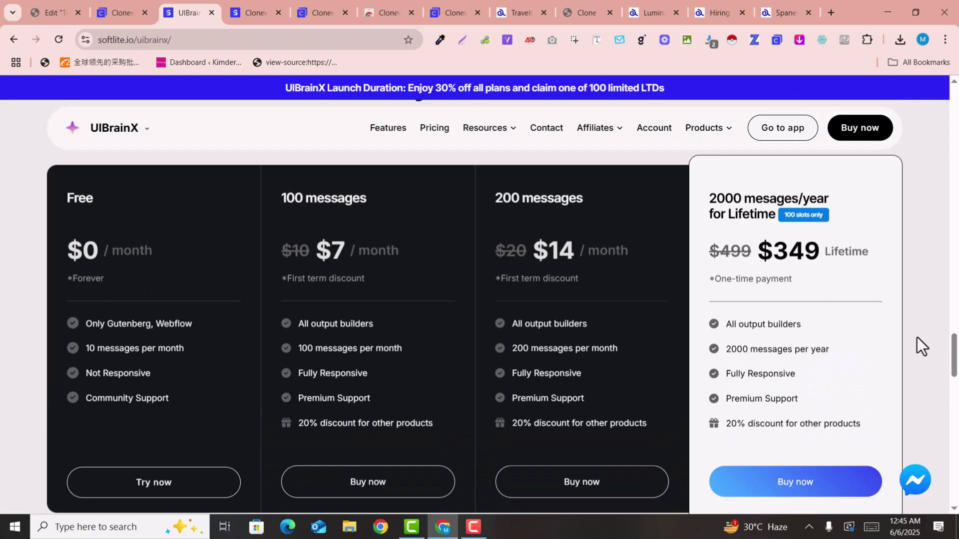
scroll(917, 338, "down", 2)
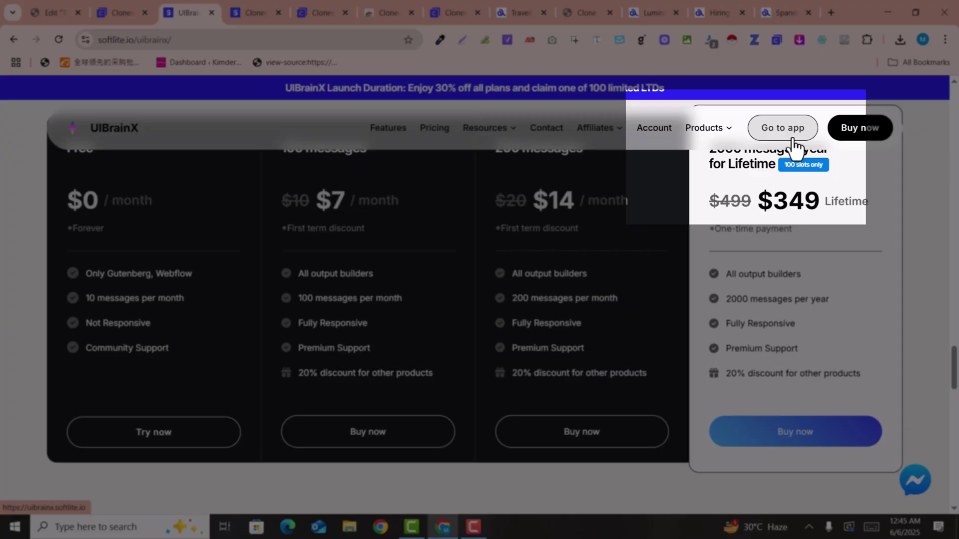
left_click(794, 142)
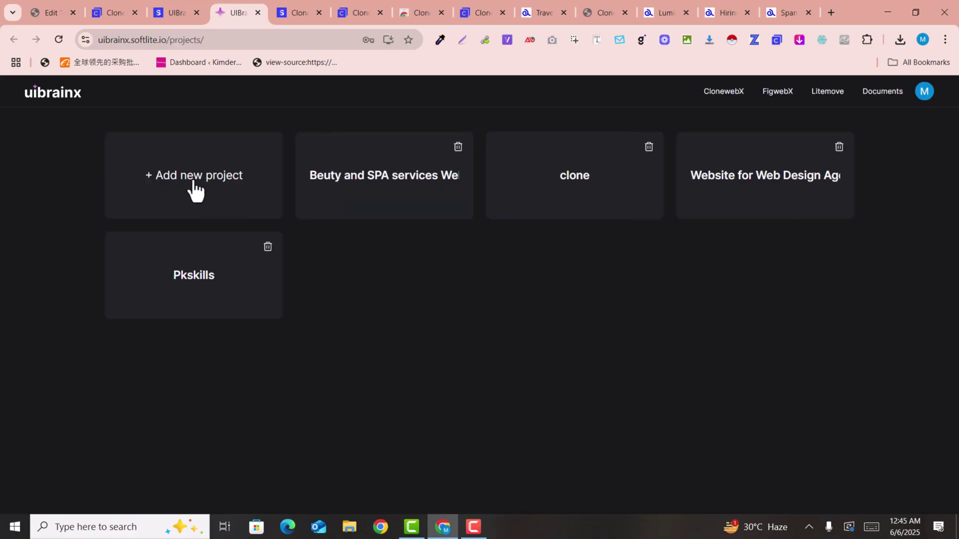
Create a blank-page project named 'Elementor AI Cloning' and return to its editor.
left_click(195, 190)
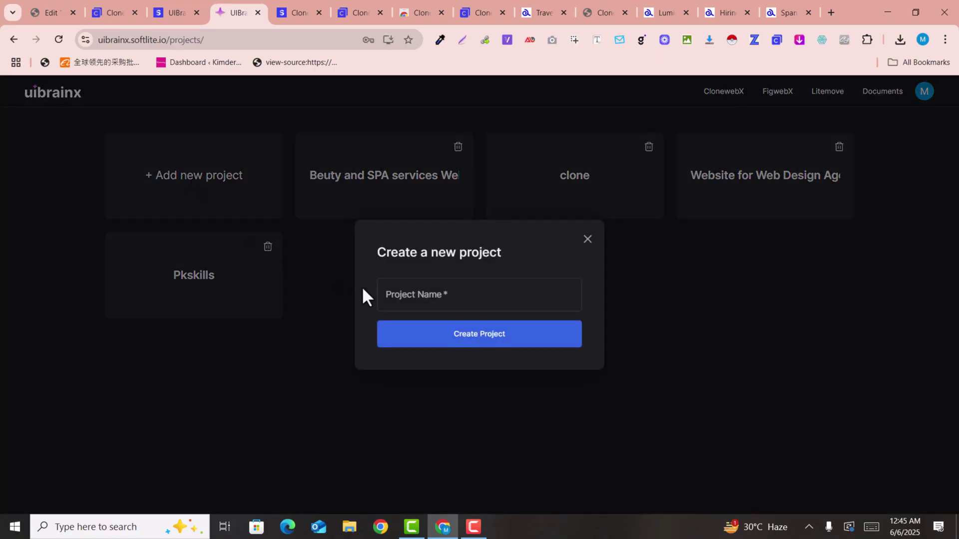
left_click(420, 306)
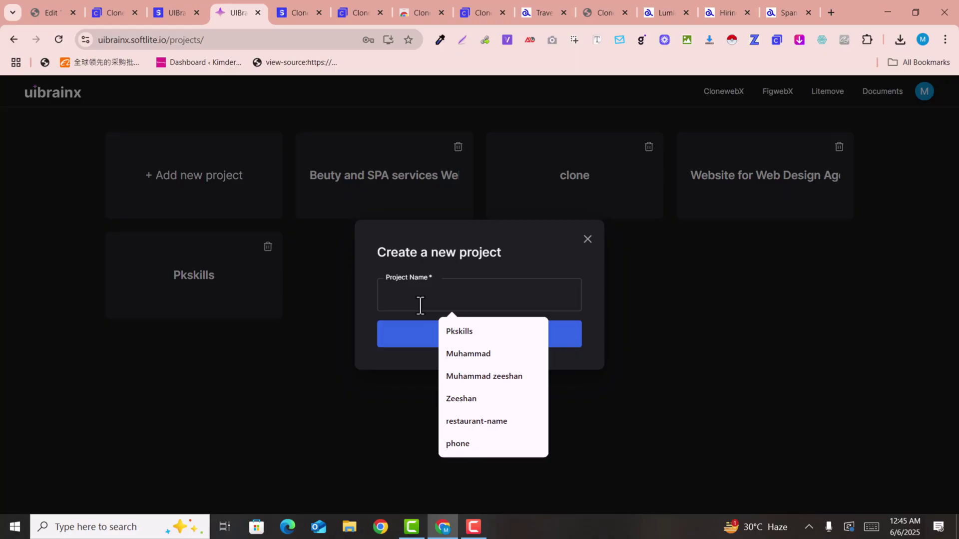
key("Down")
key("Escape")
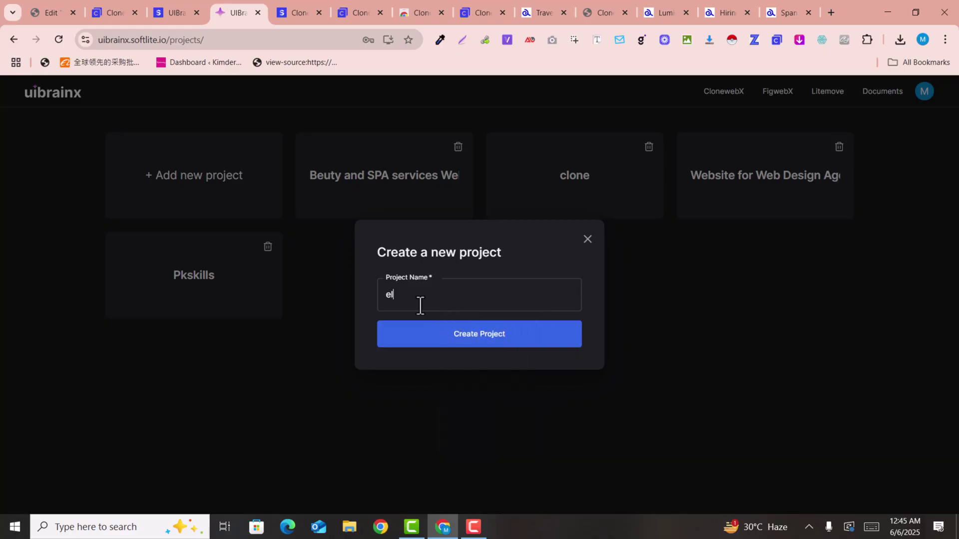
type("Elementor AI Cloning")
left_click(455, 336)
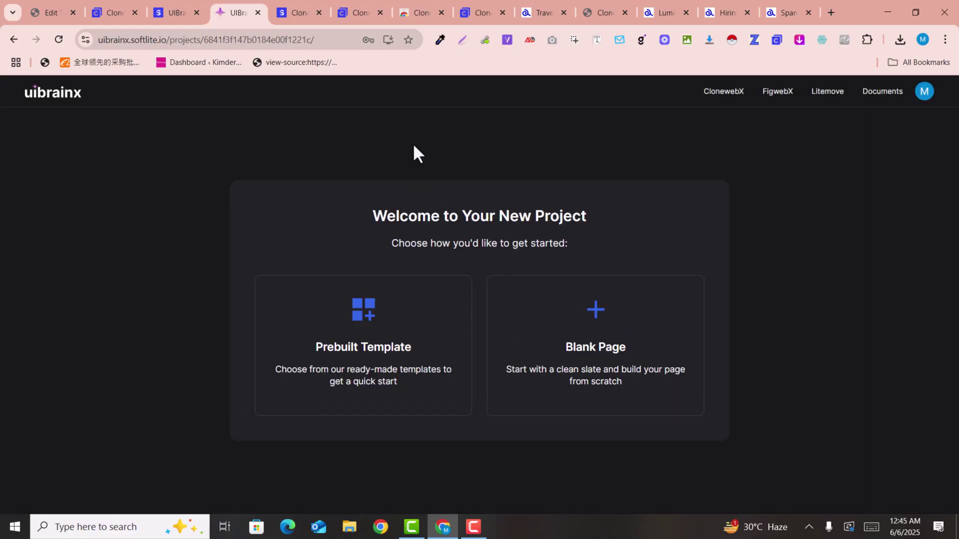
left_click(624, 357)
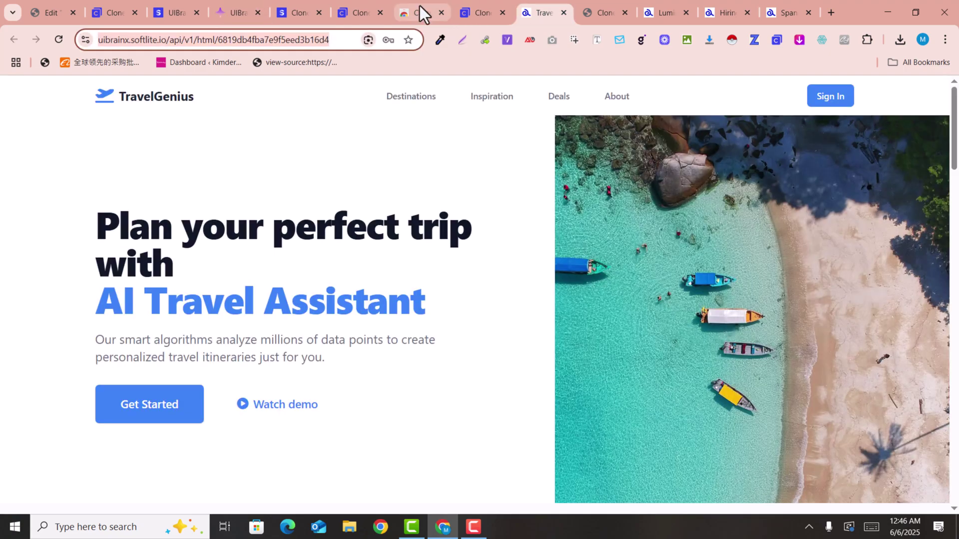
left_click(250, 1)
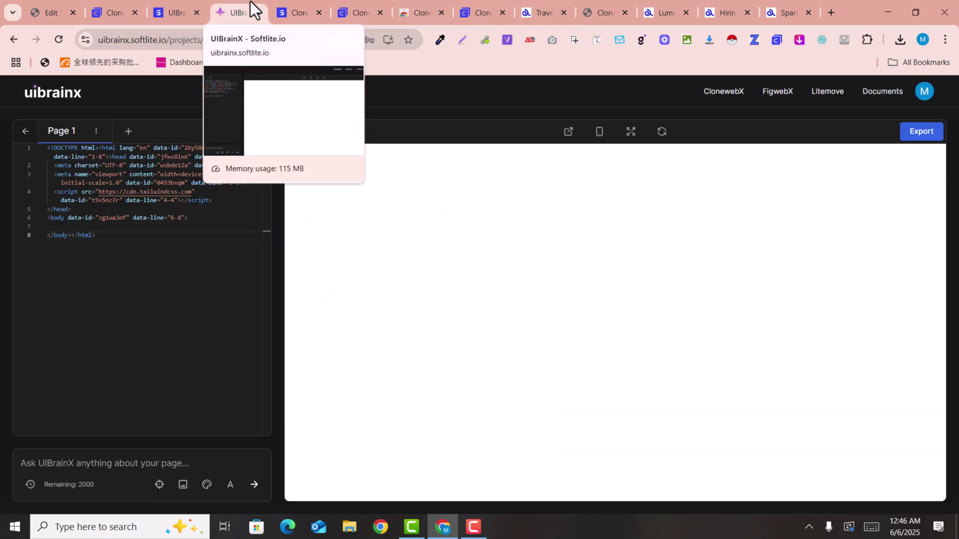
Paste the TravelGenius page address into the prompt, ask for an exact clone, and review the full brief.
left_click(195, 467)
type("https://uibrainx.softlite.io/api/v1/html/6819db4fba7e9f5eed3b16d4")
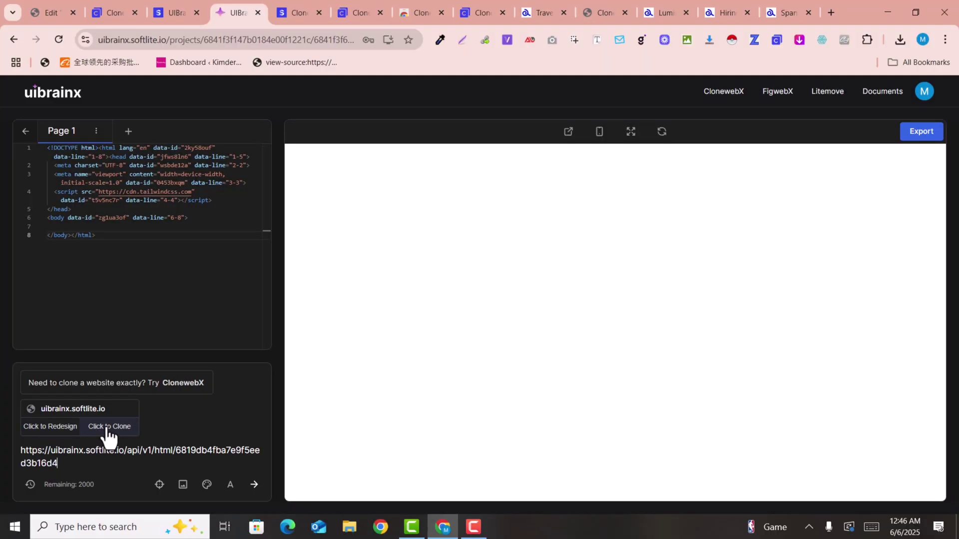
left_click(107, 429)
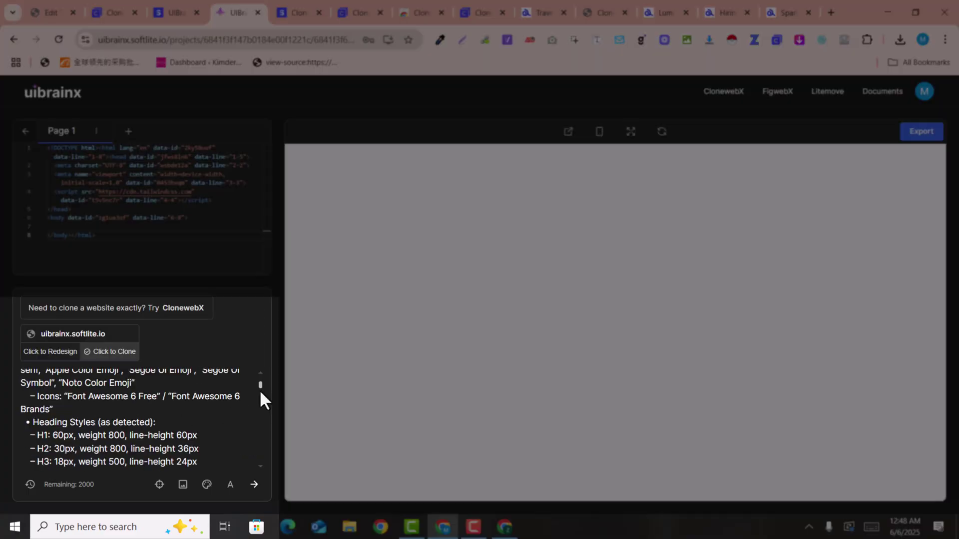
left_click_drag(260, 414, 253, 381)
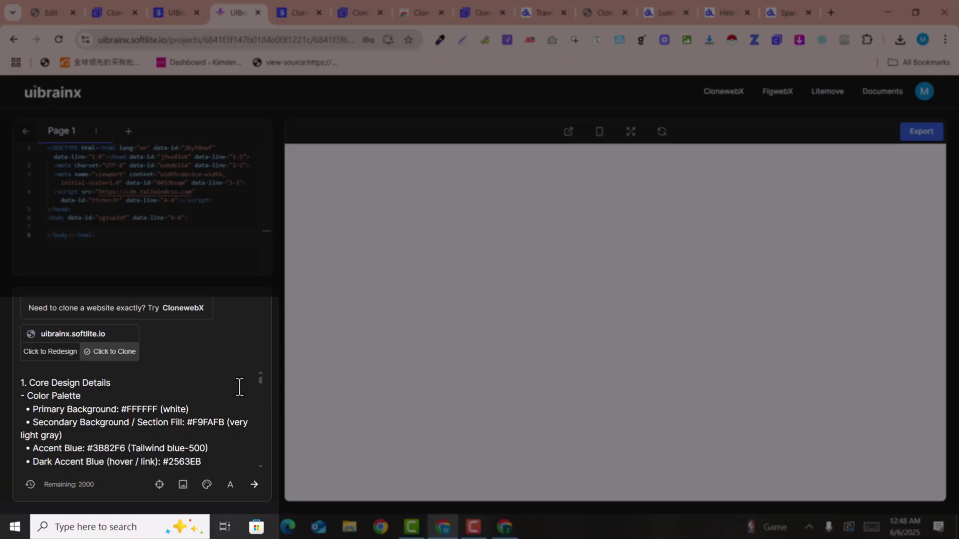
scroll(150, 421, "down", 10)
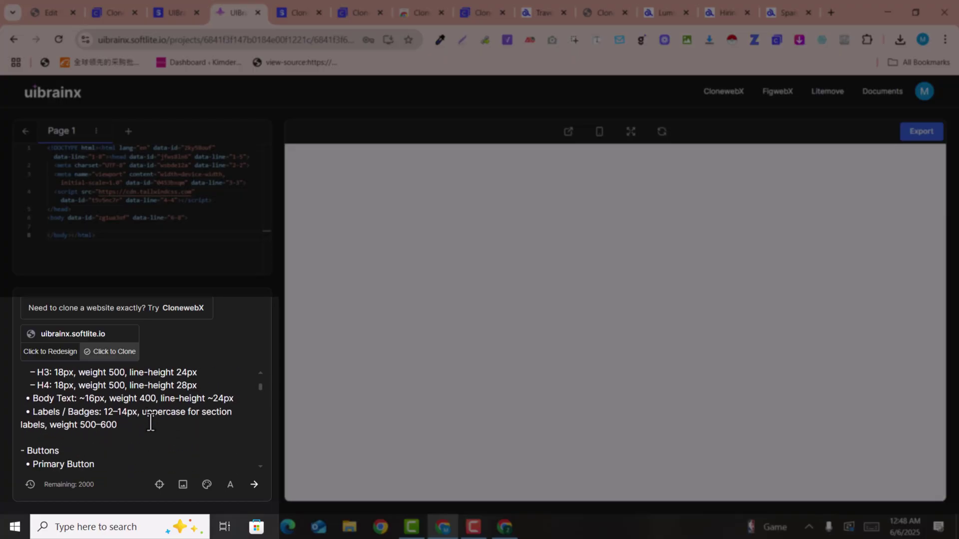
scroll(149, 422, "down", 15)
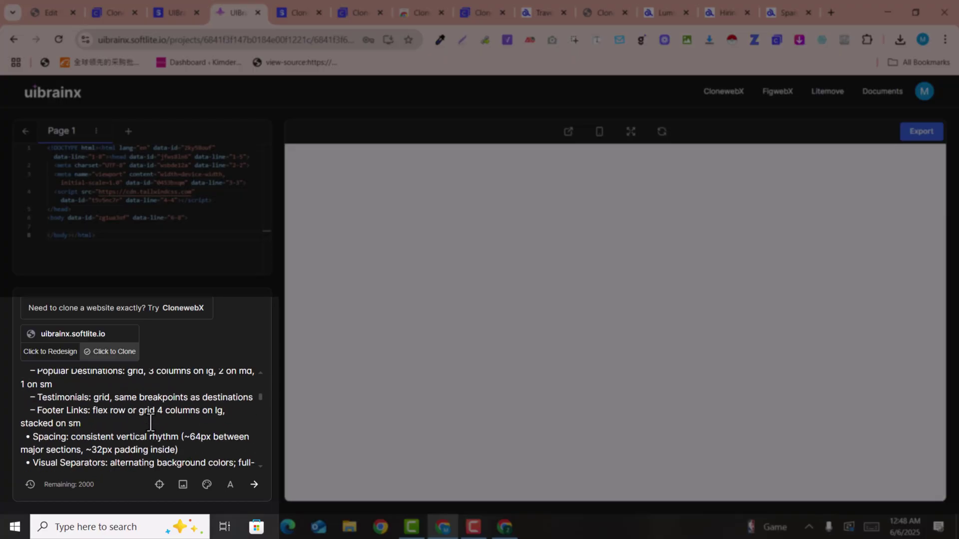
scroll(149, 422, "down", 15)
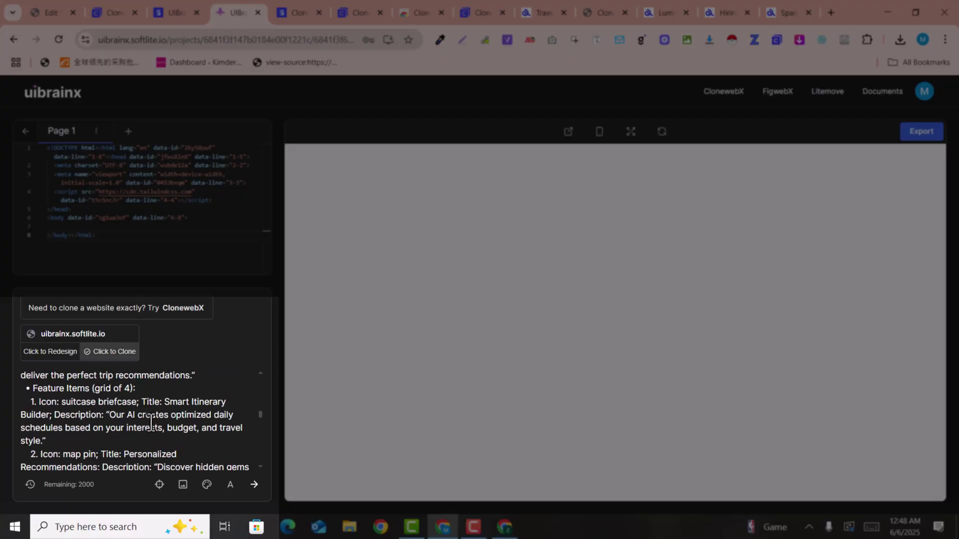
scroll(152, 421, "down", 5)
scroll(153, 421, "down", 10)
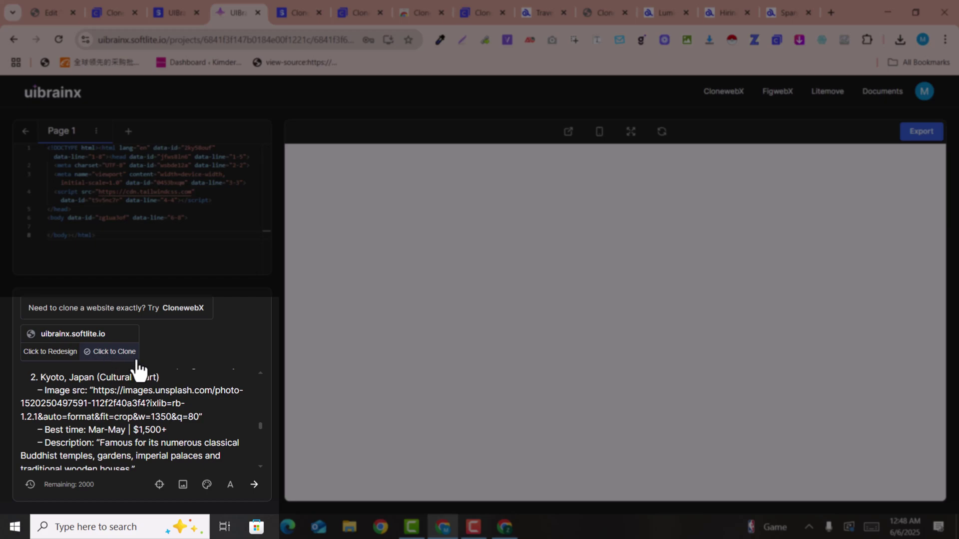
Send the design prompt, scroll the generated preview, and open it in a new tab.
left_click(253, 490)
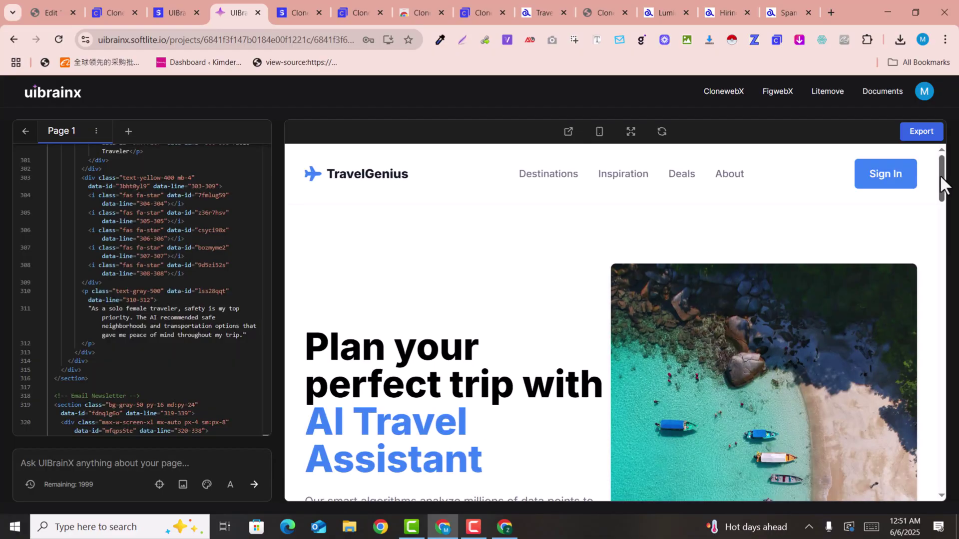
left_click_drag(944, 185, 942, 267)
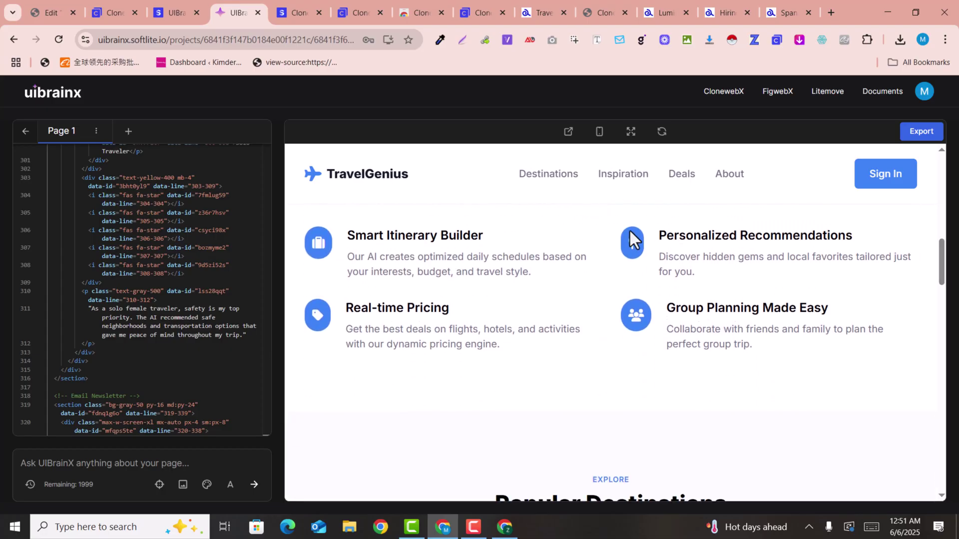
scroll(820, 299, "down", 10)
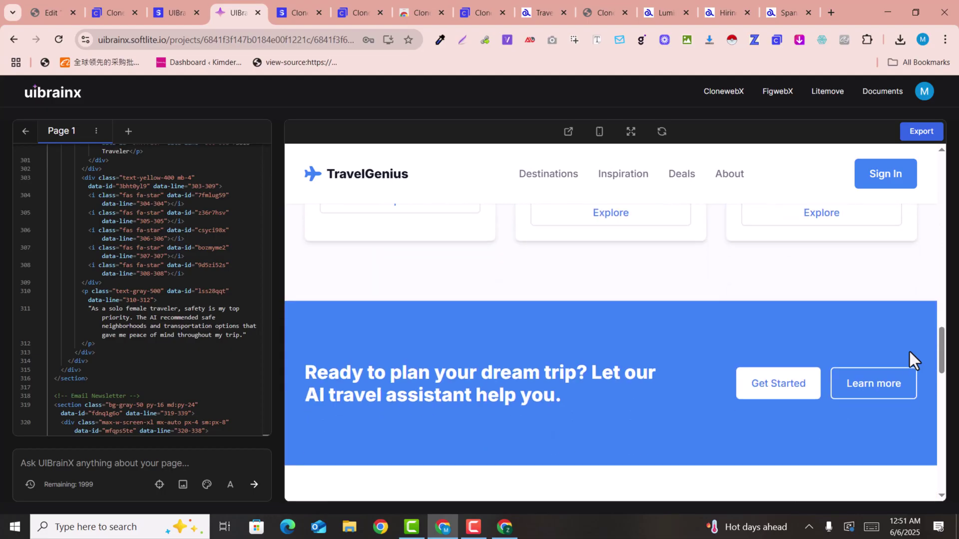
left_click_drag(940, 361, 924, 170)
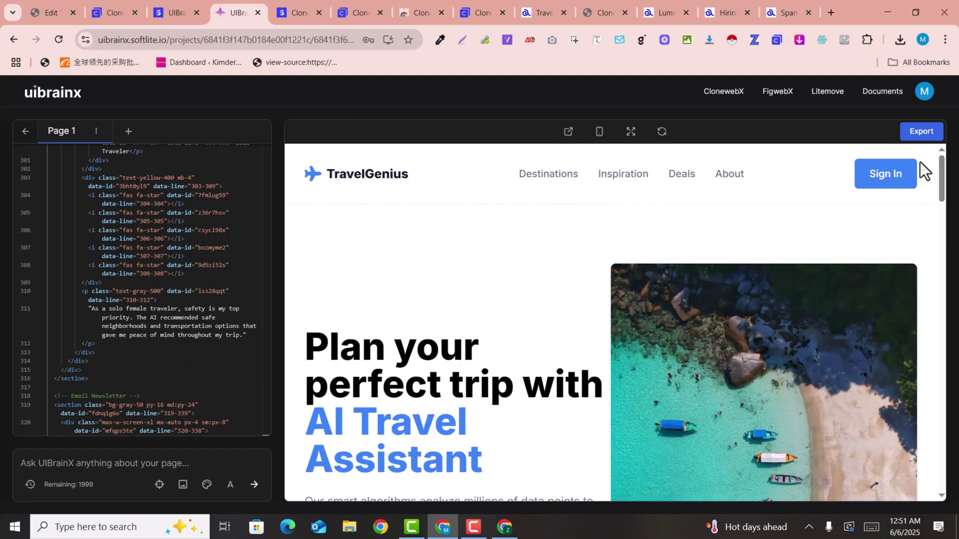
left_click(569, 134)
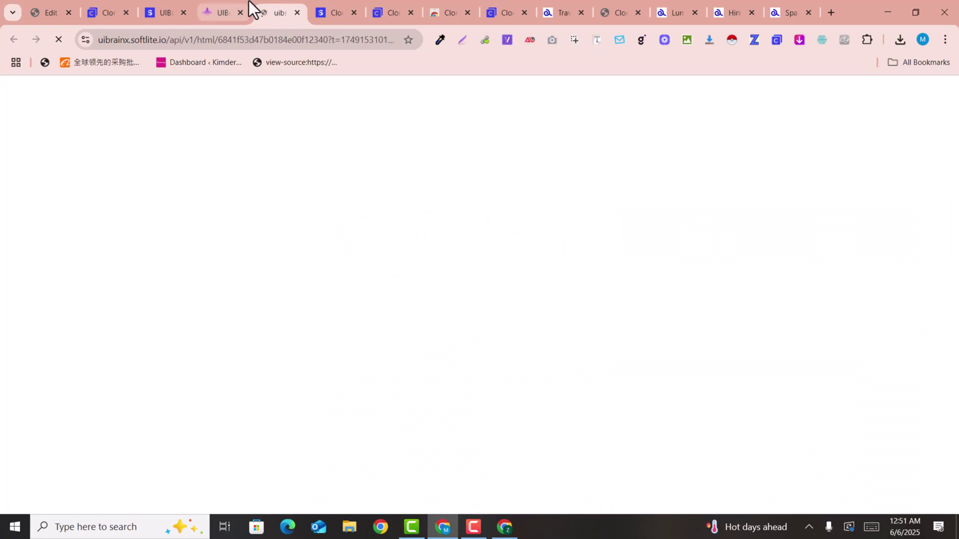
Compare the new TravelGenius page against earlier versions by scrolling each side by side.
left_click(561, 2)
left_click_drag(569, 2, 336, 9)
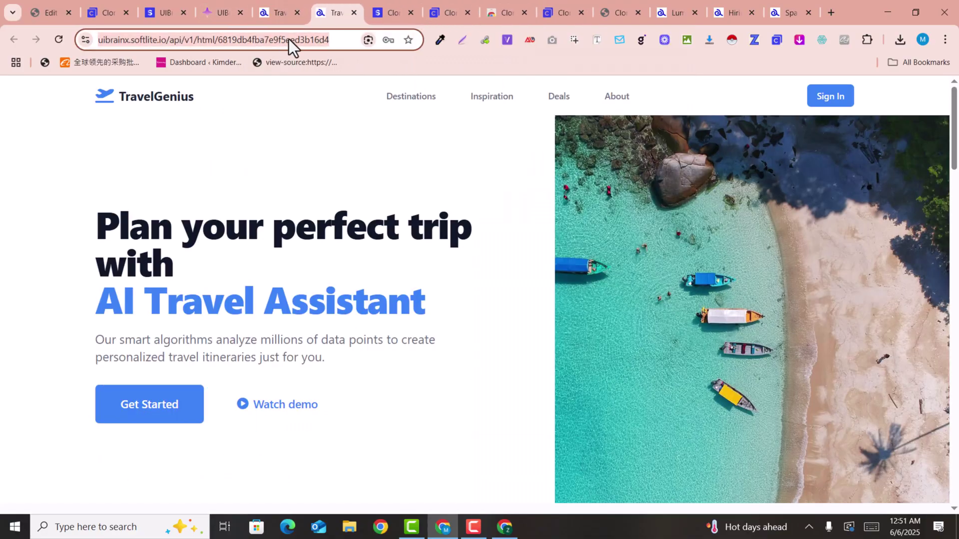
left_click(280, 4)
scroll(440, 227, "down", 5)
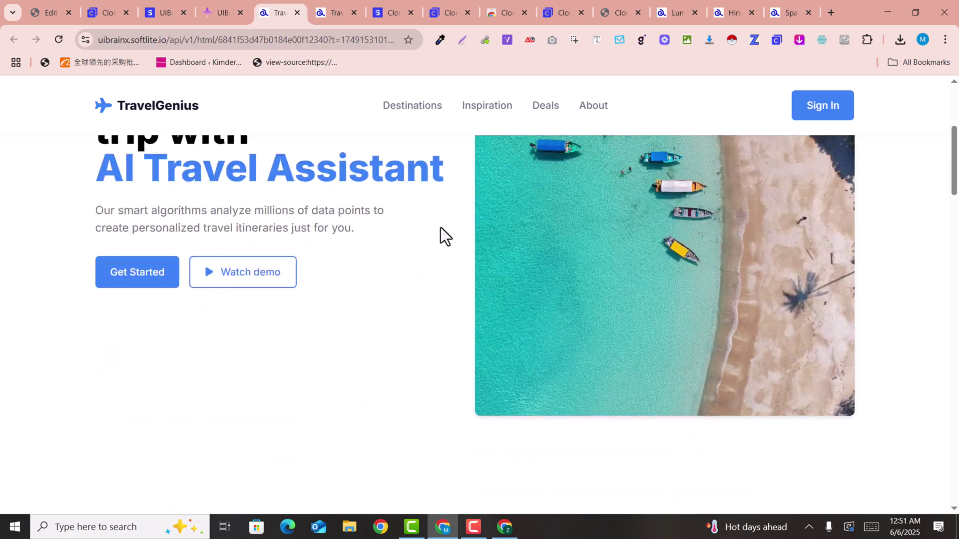
scroll(441, 227, "down", 15)
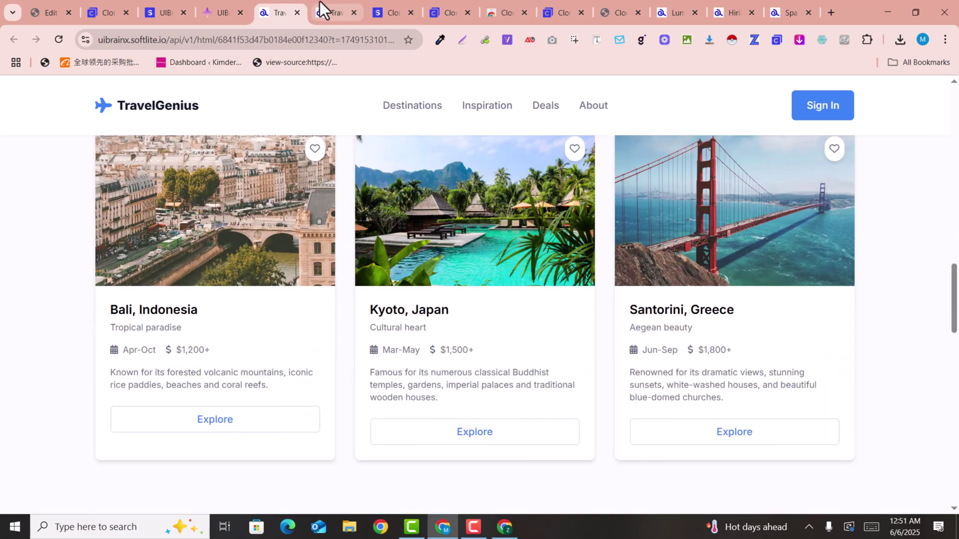
left_click(320, 2)
scroll(405, 225, "down", 14)
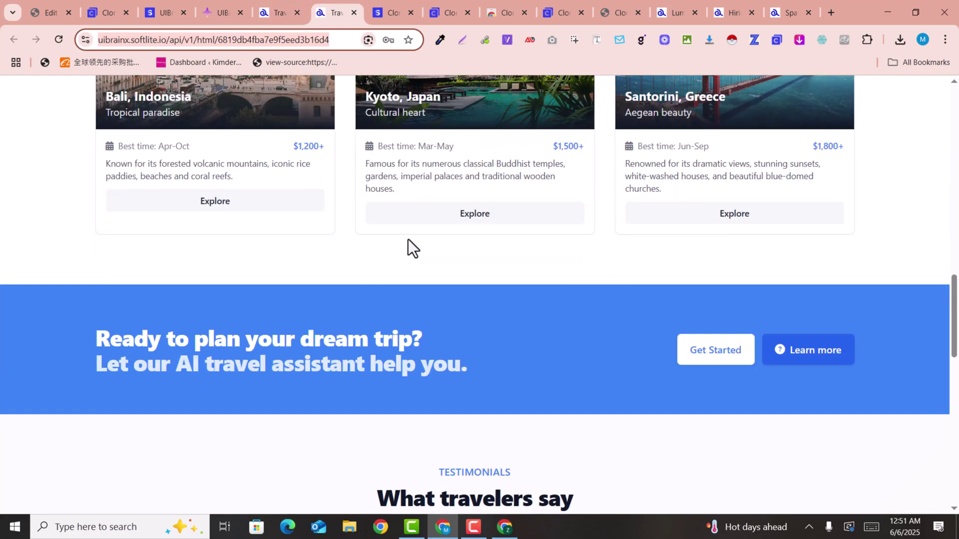
left_click(294, 7)
scroll(476, 267, "down", 6)
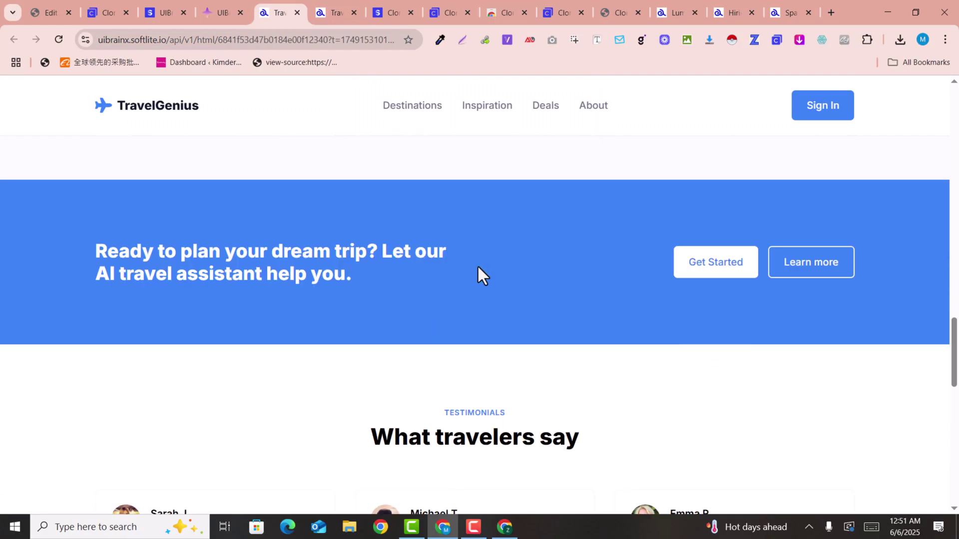
scroll(477, 274, "down", 13)
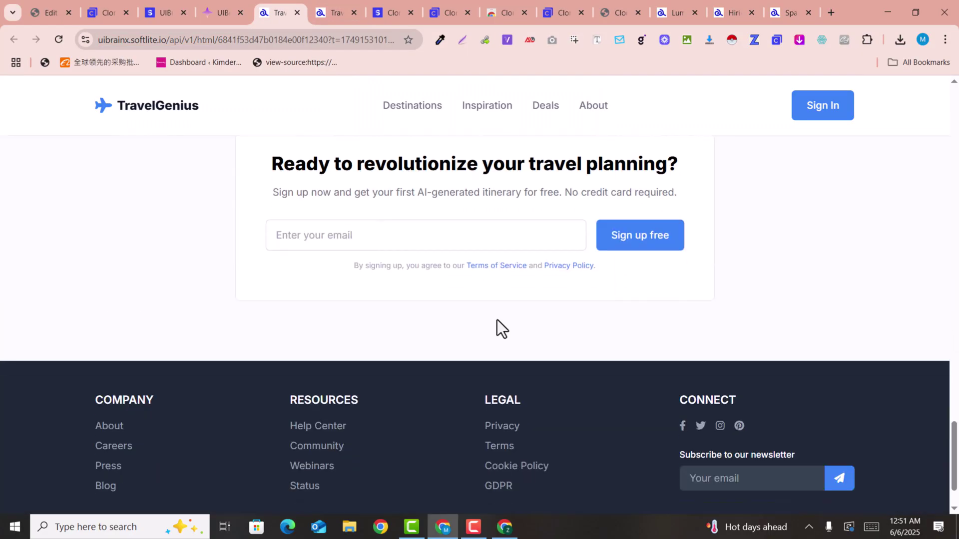
scroll(493, 324, "down", 2)
left_click(338, 7)
scroll(532, 294, "down", 6)
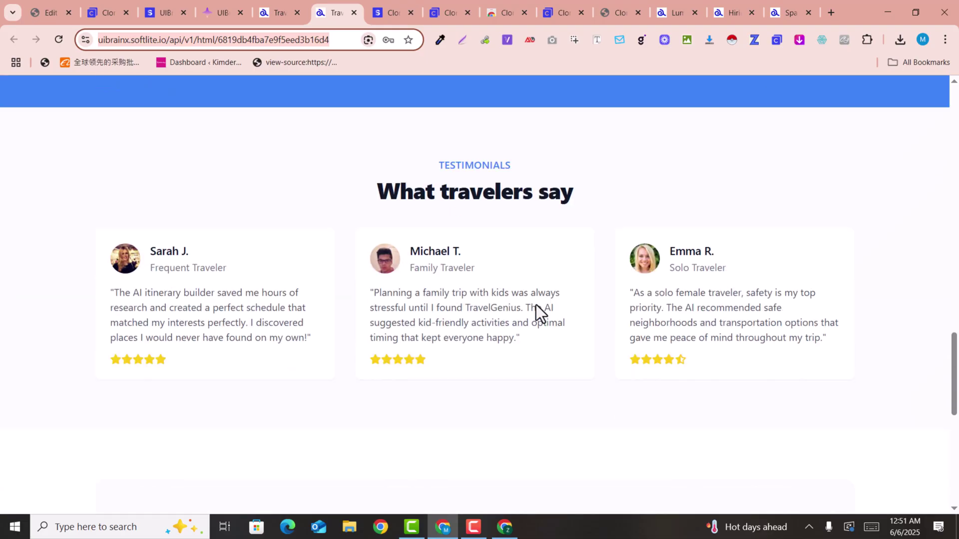
scroll(536, 304, "down", 8)
left_click(271, 3)
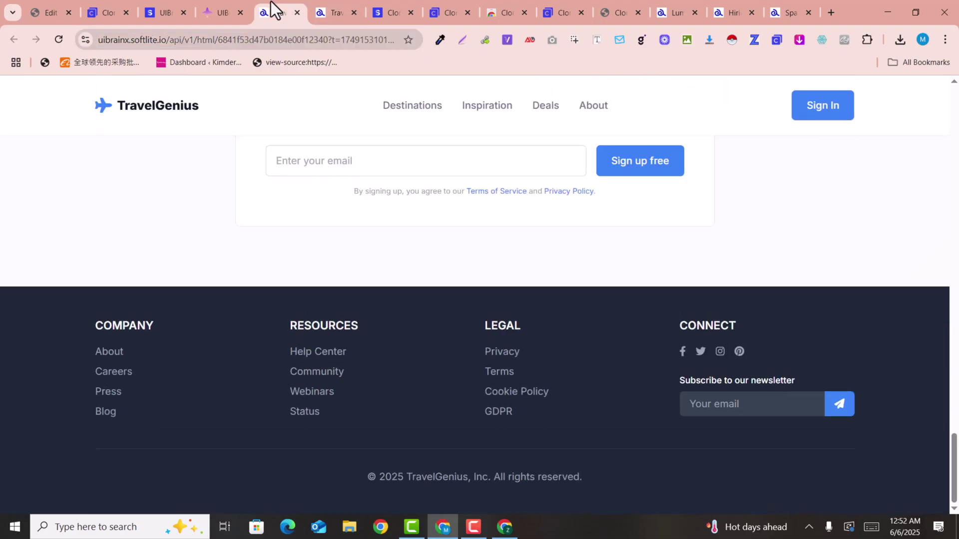
scroll(425, 228, "up", 5)
Export the TravelGenius page as Elementor (3.10 or higher + Flex Container) with Merge Elements on.
left_click(239, 2)
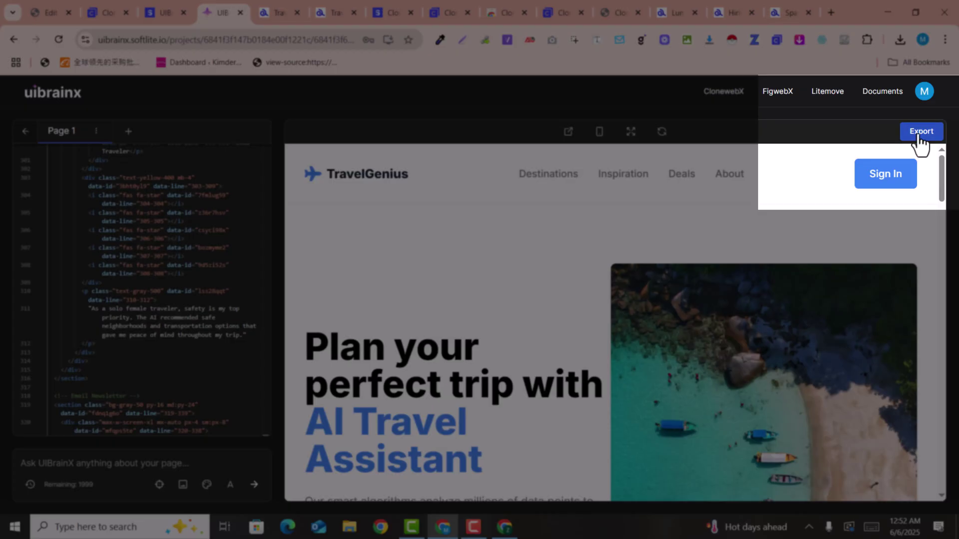
left_click(919, 135)
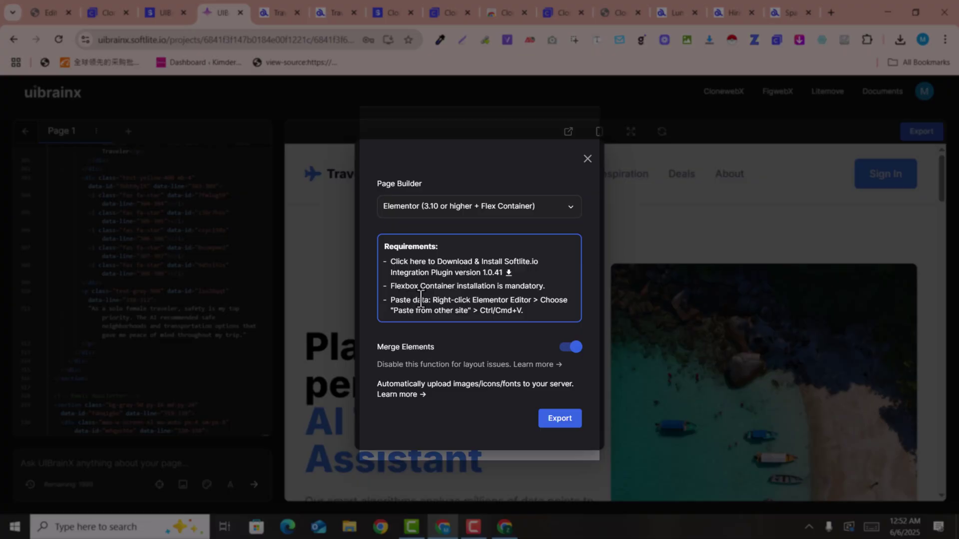
left_click(567, 424)
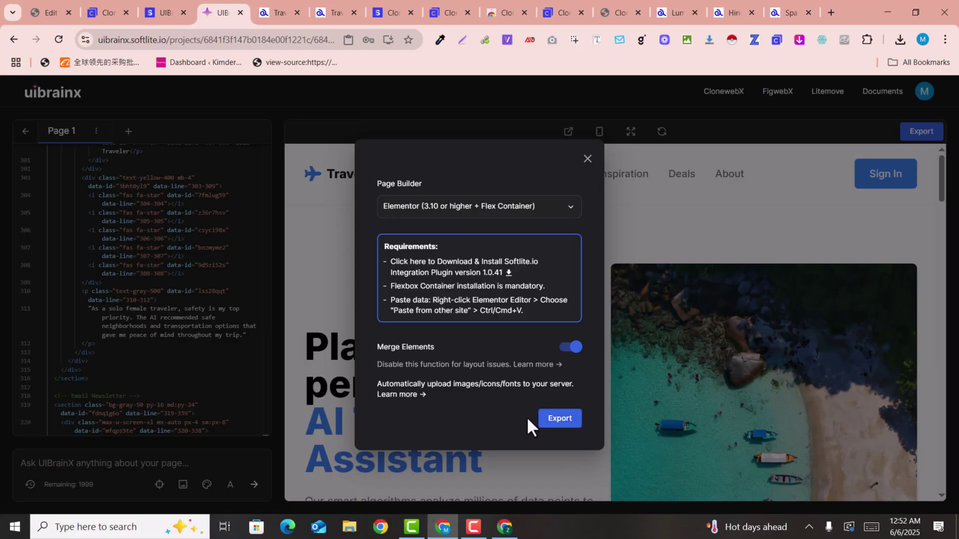
Set the Travel page's Page Layout to Elementor Canvas in its page settings.
left_click(43, 2)
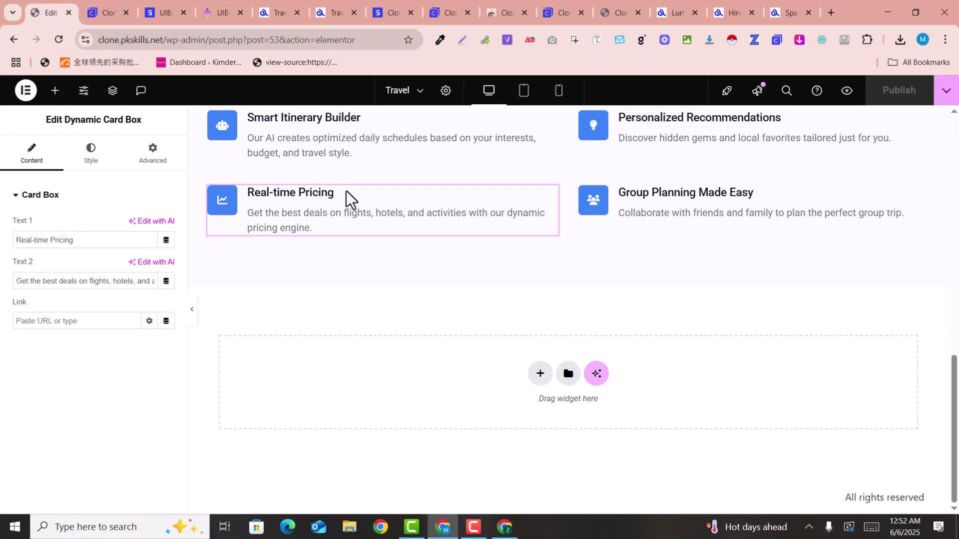
left_click(444, 92)
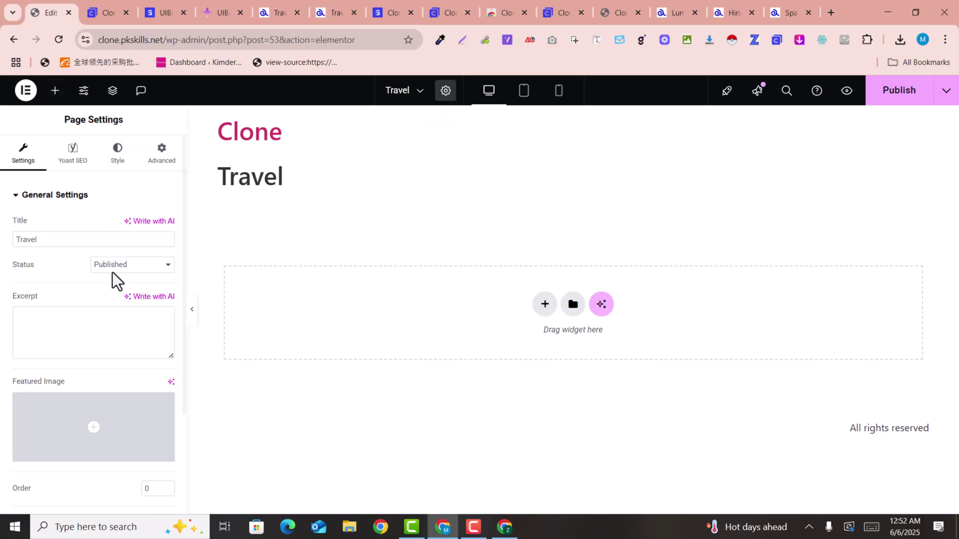
scroll(131, 254, "down", 3)
scroll(131, 280, "up", 3)
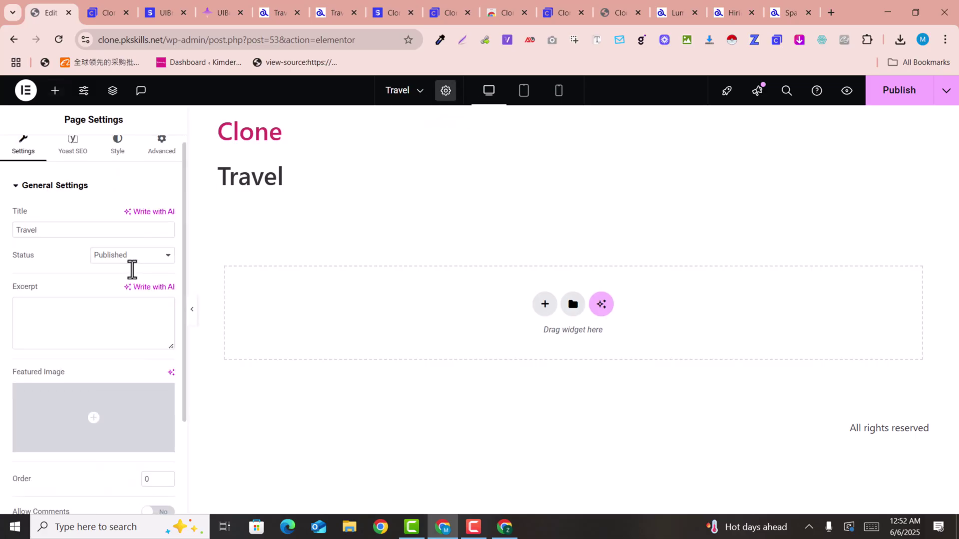
scroll(130, 270, "down", 2)
scroll(136, 261, "up", 2)
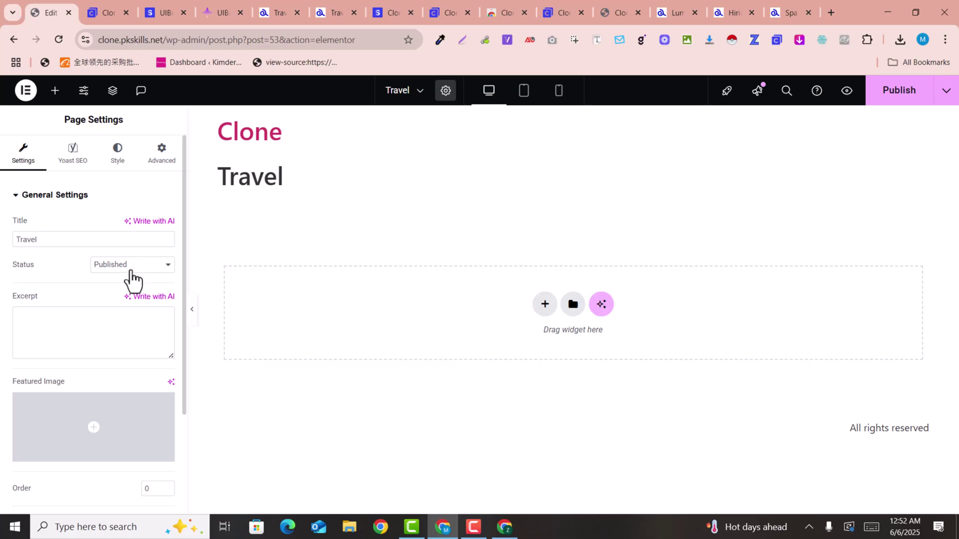
scroll(130, 284, "down", 3)
left_click(135, 472)
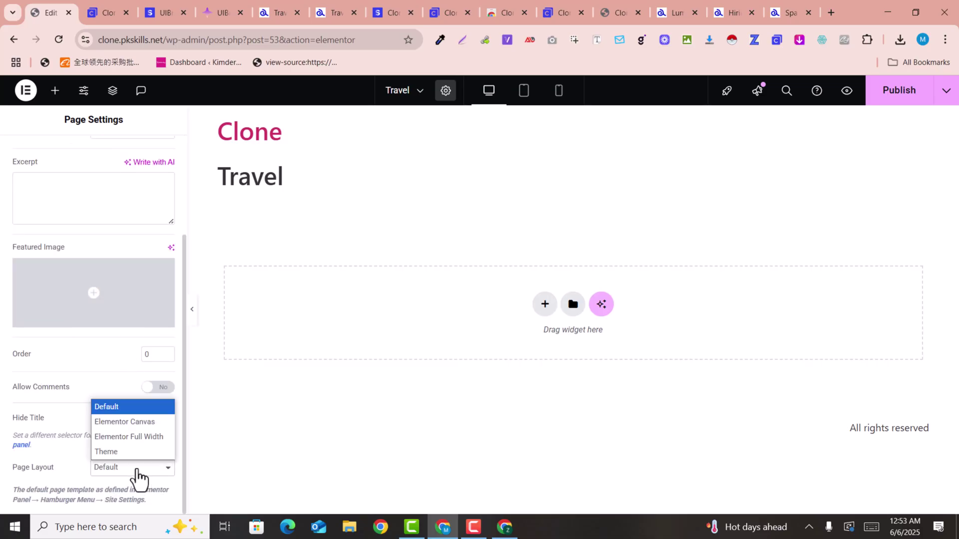
left_click(134, 421)
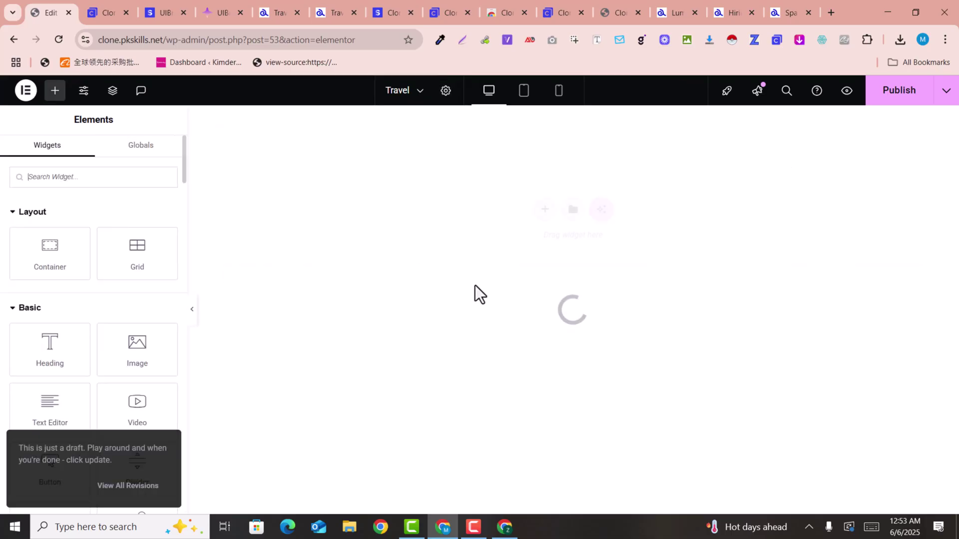
Paste the TravelGenius page copied from another site onto the empty Elementor canvas.
right_click(306, 192)
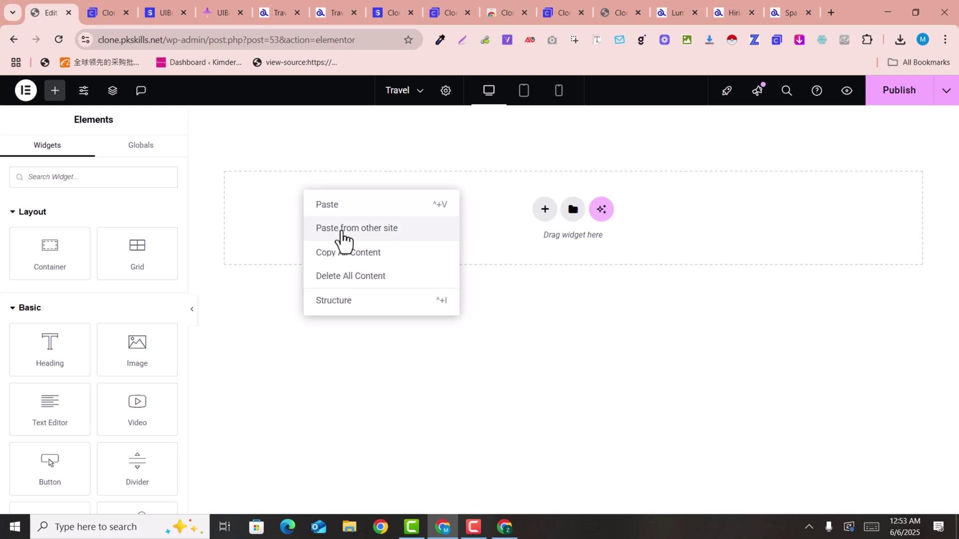
left_click(343, 229)
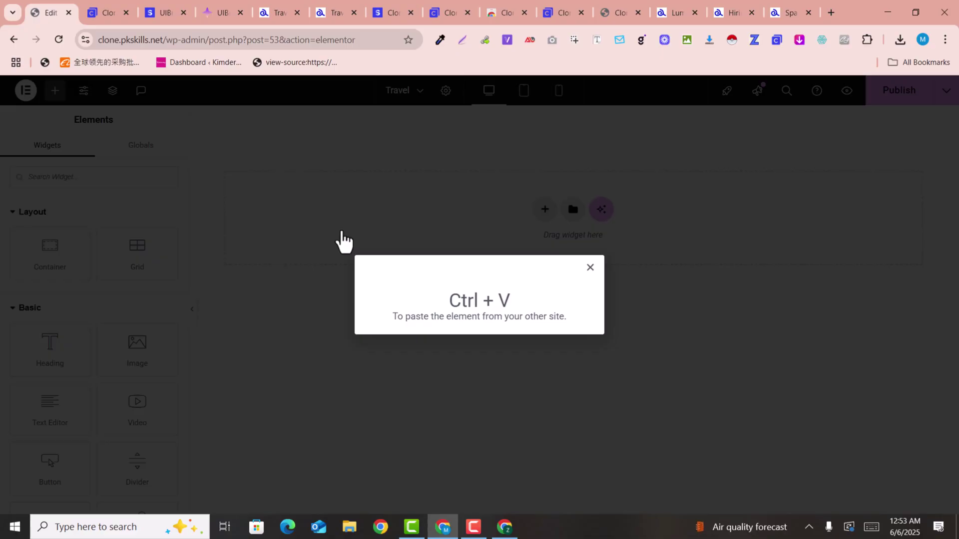
key("ctrl+v")
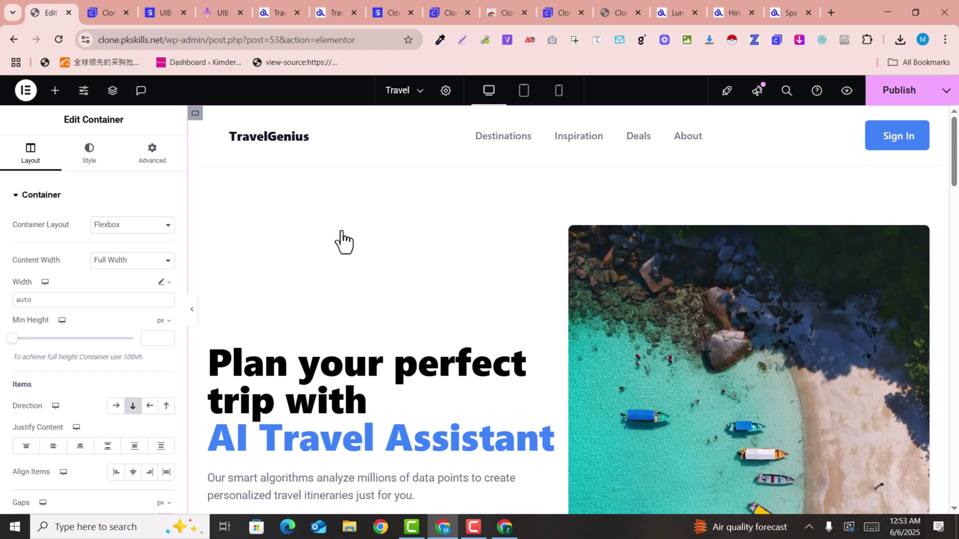
Inspect the pasted Smart Itinerary Builder card and its title text.
scroll(385, 367, "down", 8)
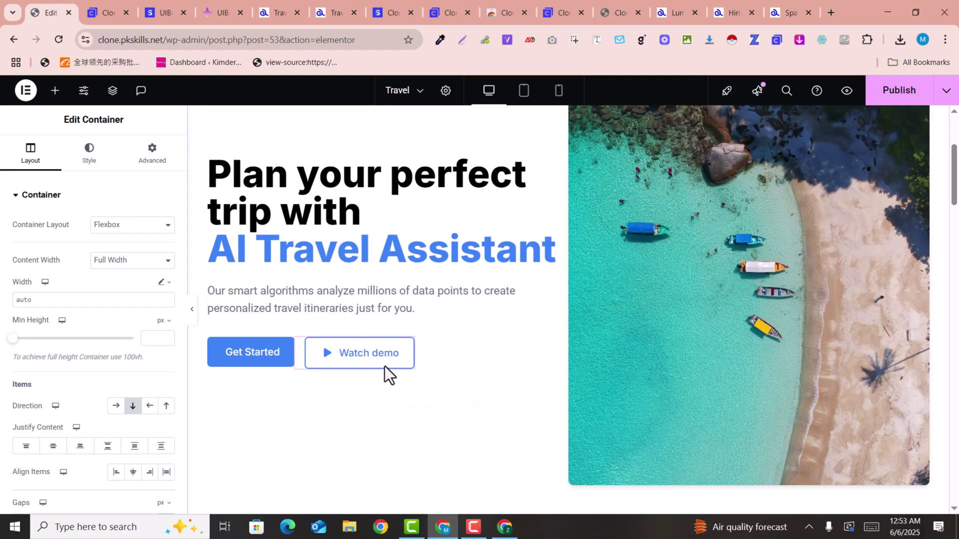
scroll(385, 368, "down", 5)
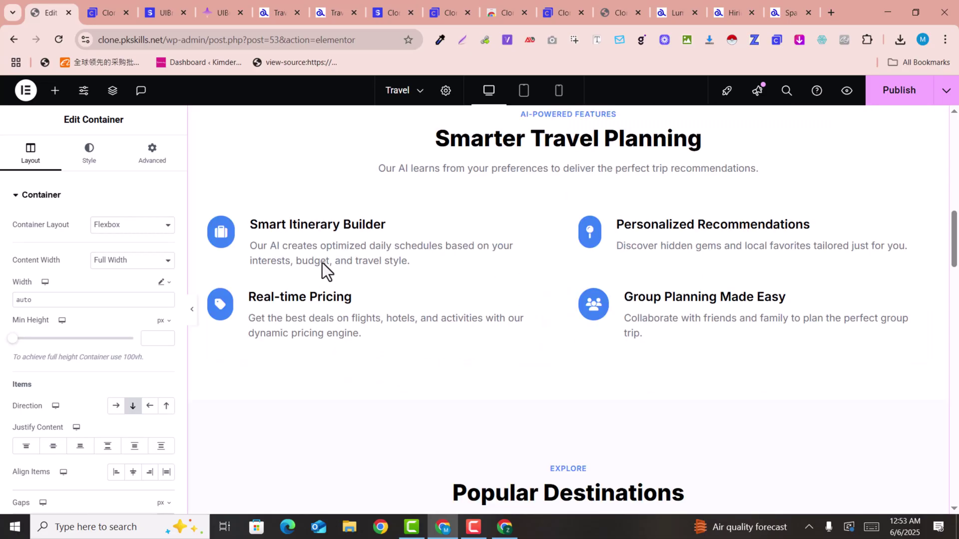
left_click(355, 239)
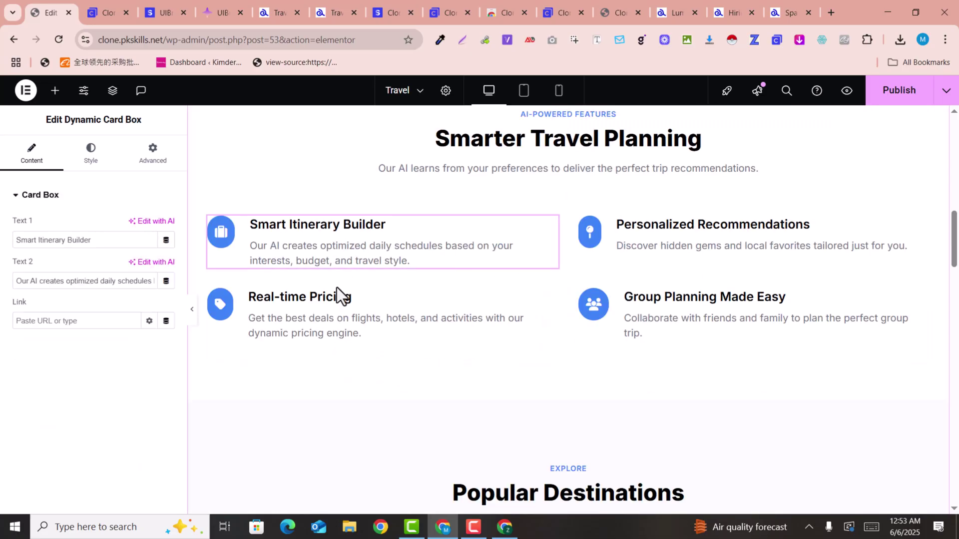
left_click(90, 240)
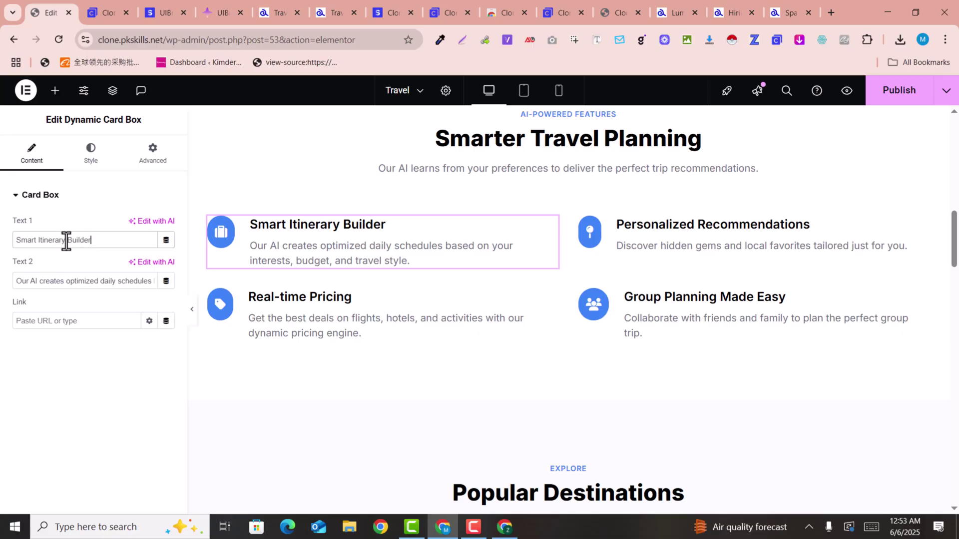
scroll(490, 372, "up", 1)
scroll(490, 372, "up", 10)
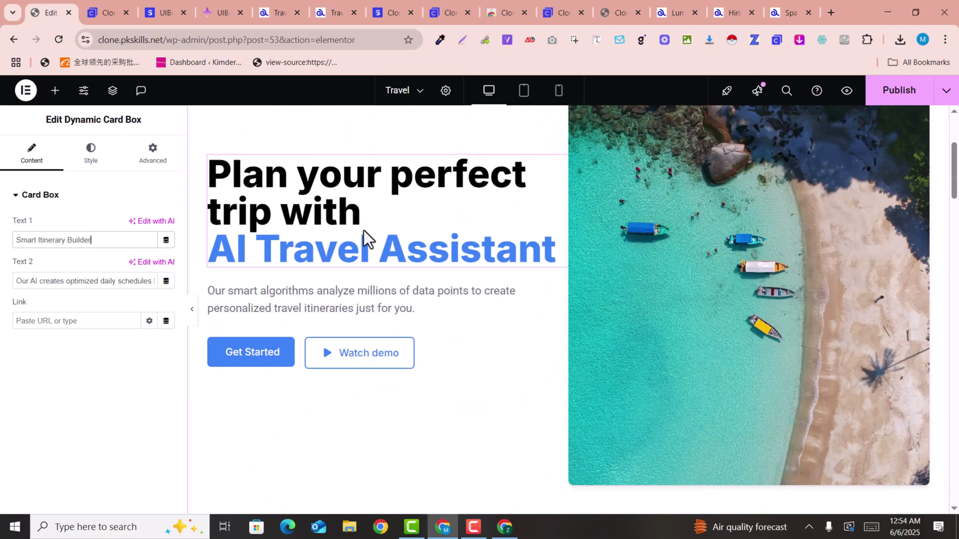
Inspect the 'Plan your perfect trip' heading and the Bali destination card.
left_click(333, 202)
scroll(391, 406, "down", 12)
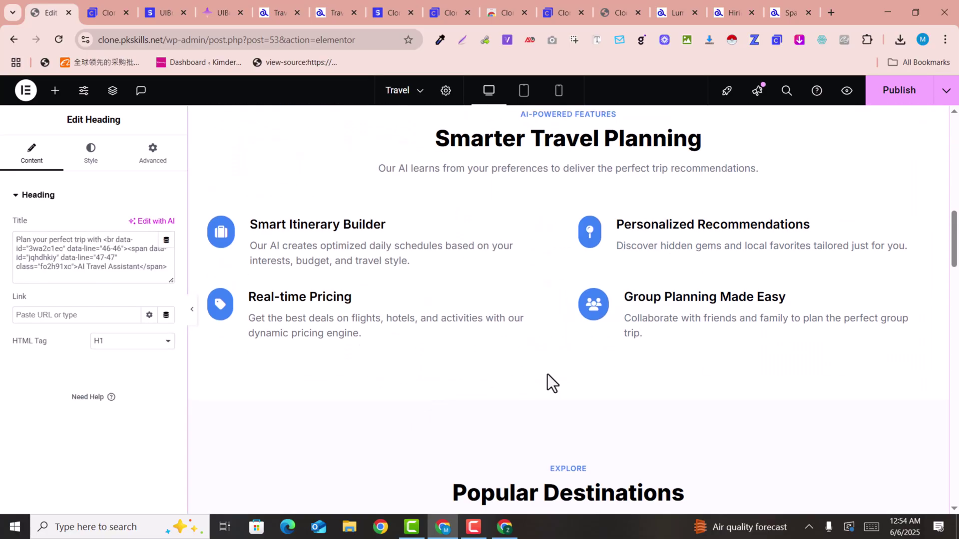
scroll(595, 382, "down", 4)
scroll(404, 373, "down", 3)
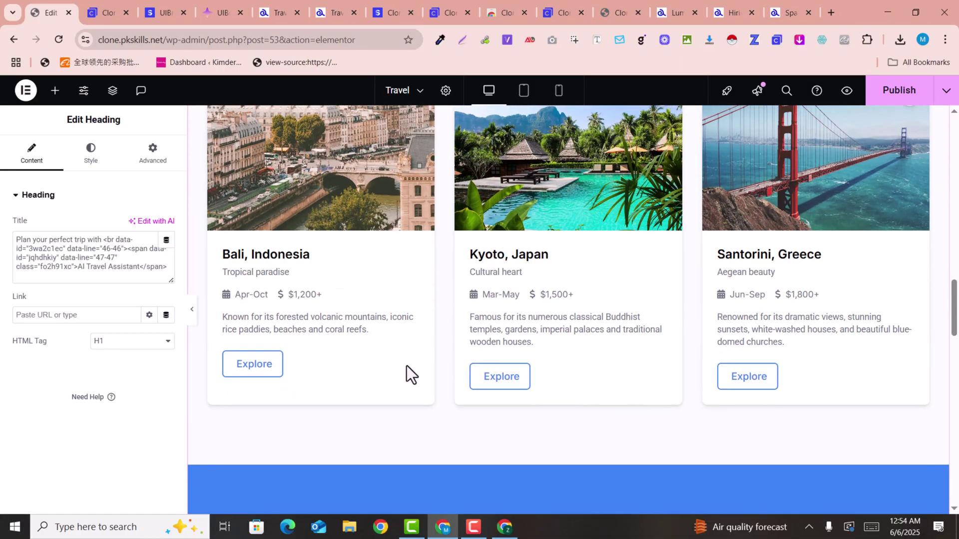
left_click(408, 337)
scroll(408, 336, "up", 4)
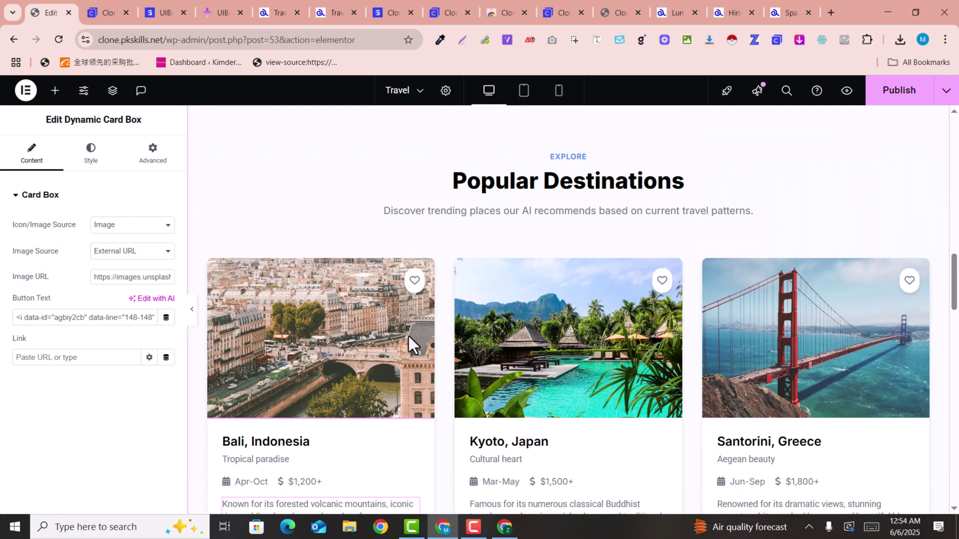
scroll(408, 337, "up", 6)
scroll(409, 337, "down", 6)
scroll(409, 337, "down", 10)
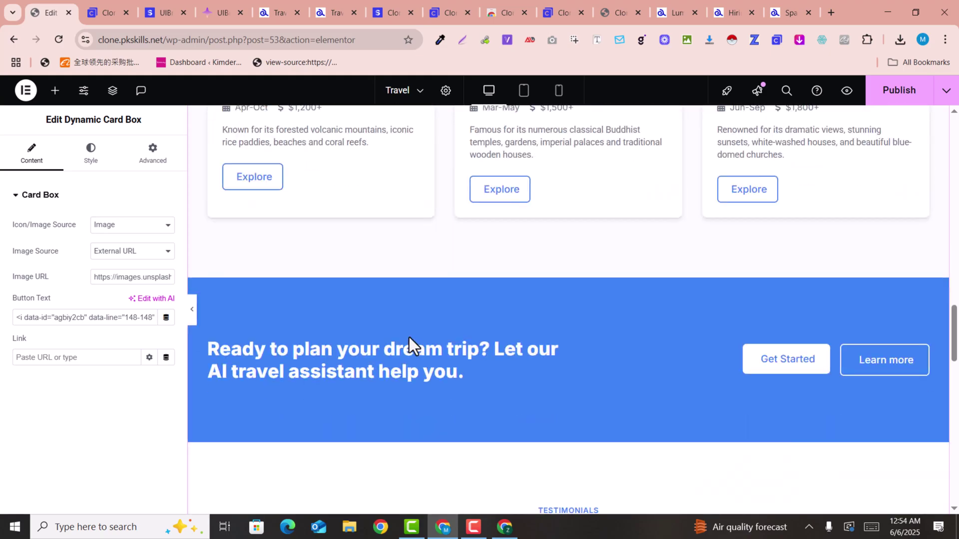
scroll(654, 346, "up", 15)
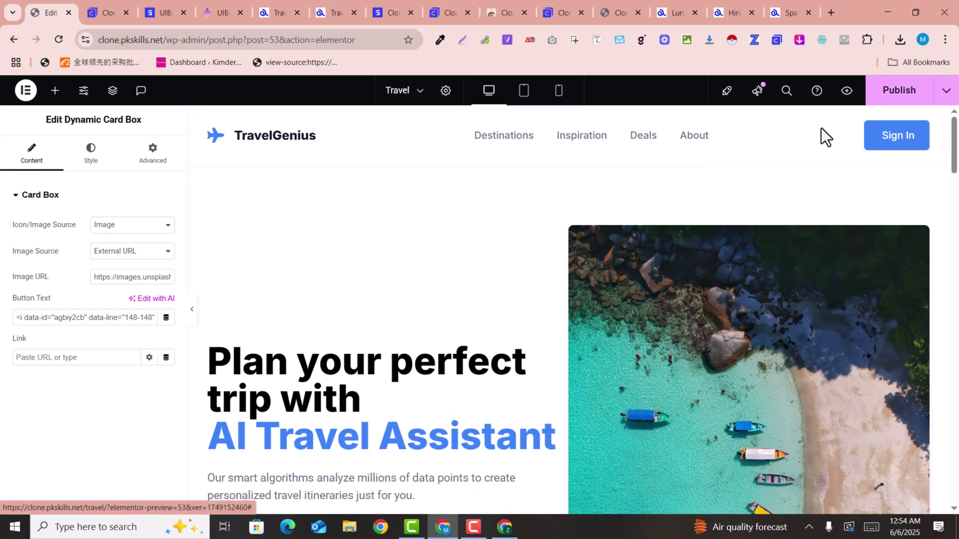
Check the Inspiration, Destinations and Deals navigation links.
left_click(579, 139)
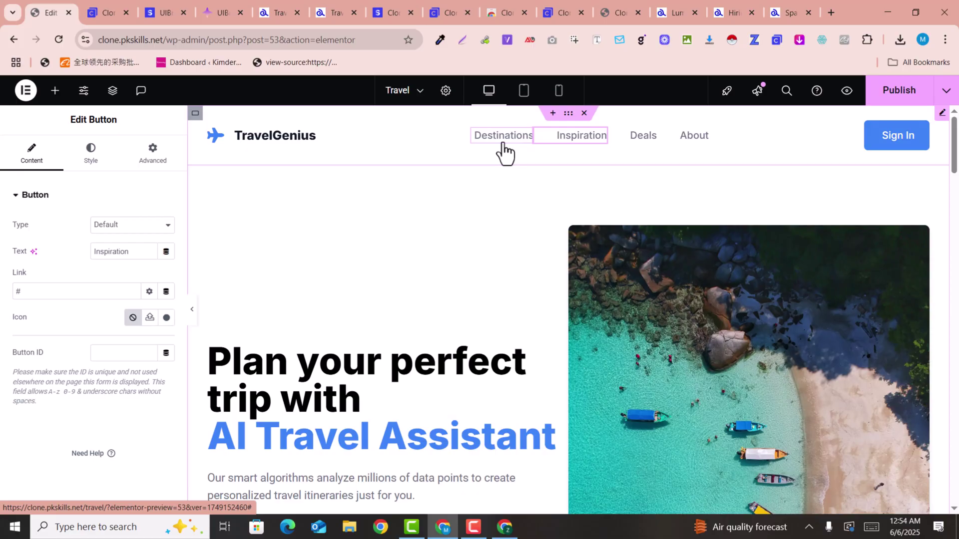
left_click(504, 150)
left_click(643, 145)
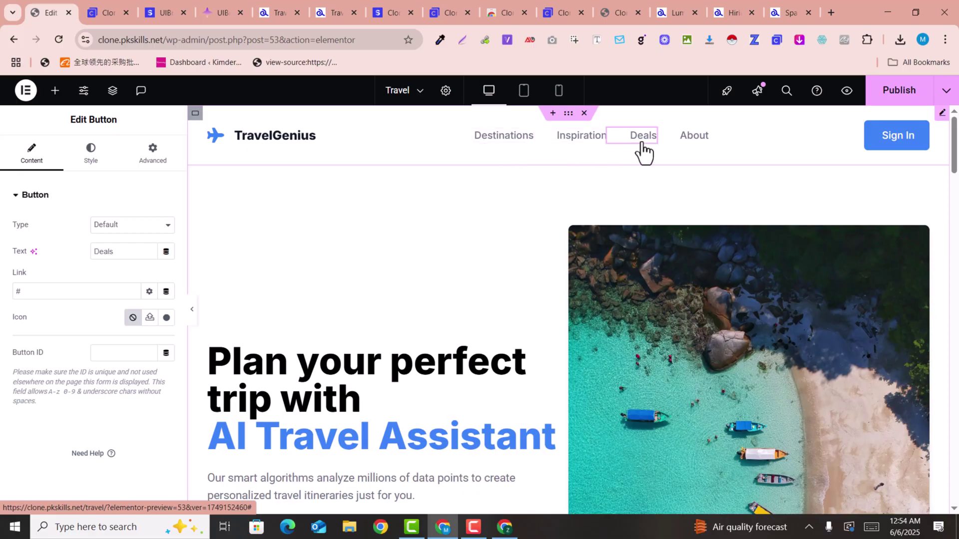
scroll(550, 239, "down", 3)
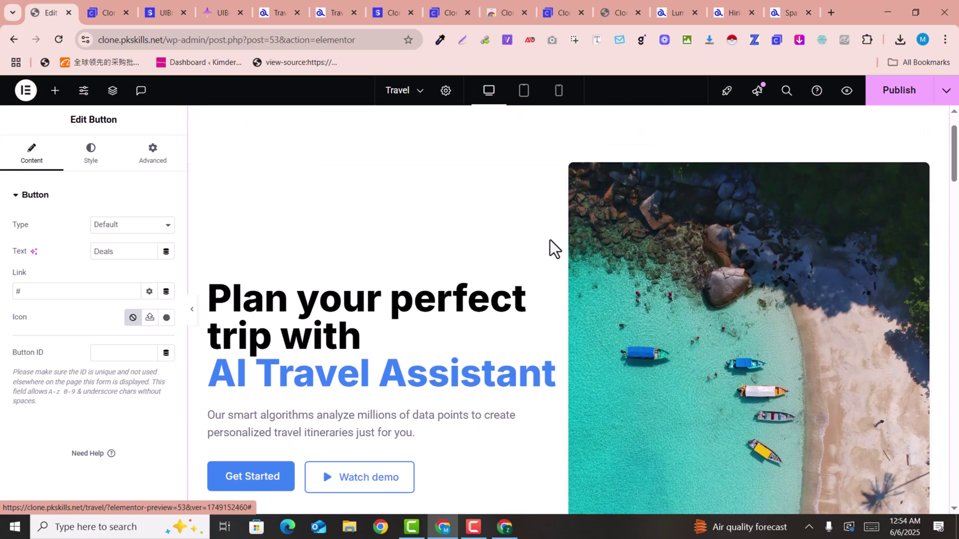
scroll(550, 240, "up", 2)
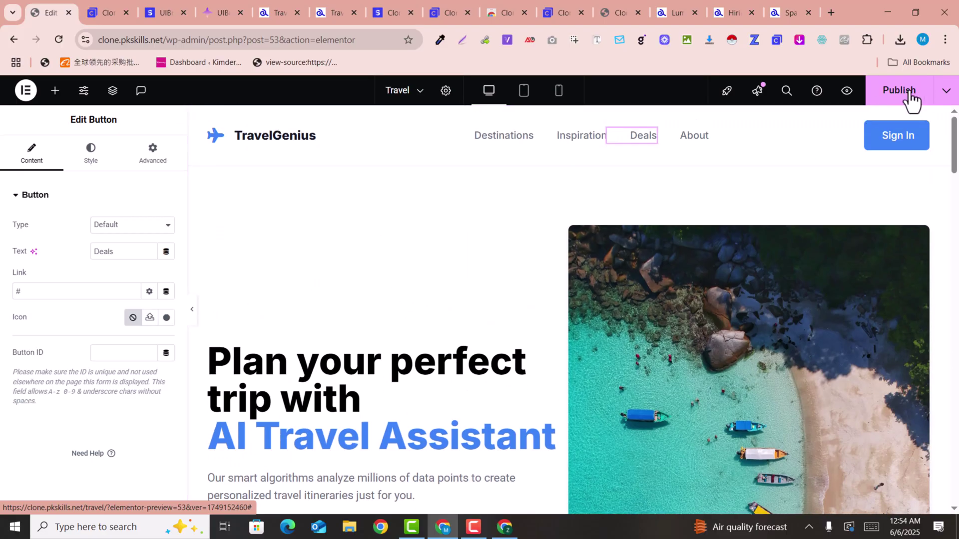
Publish the TravelGenius Travel page.
left_click(907, 100)
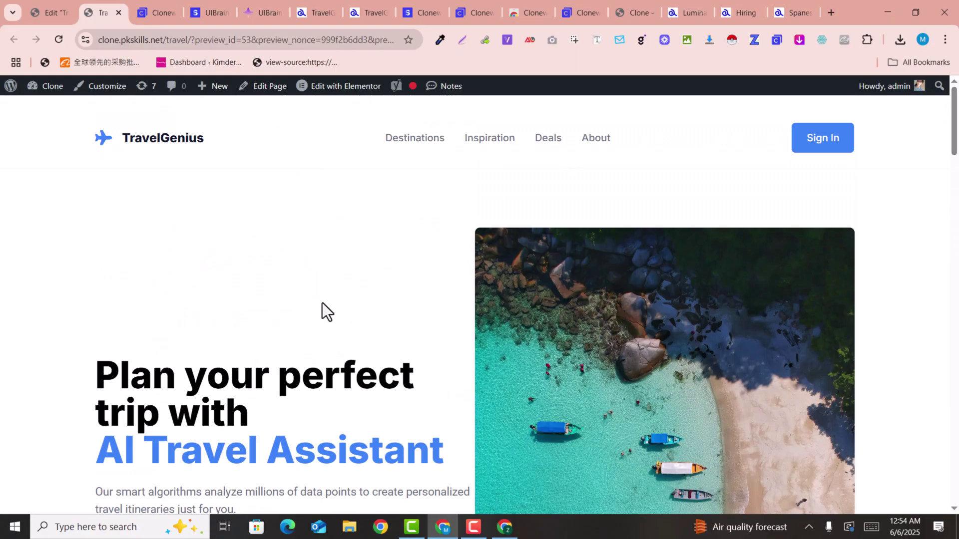
On the UIBrainX site's Pricing section, highlight the $7/month price of the 100 messages plan.
left_click(168, 3)
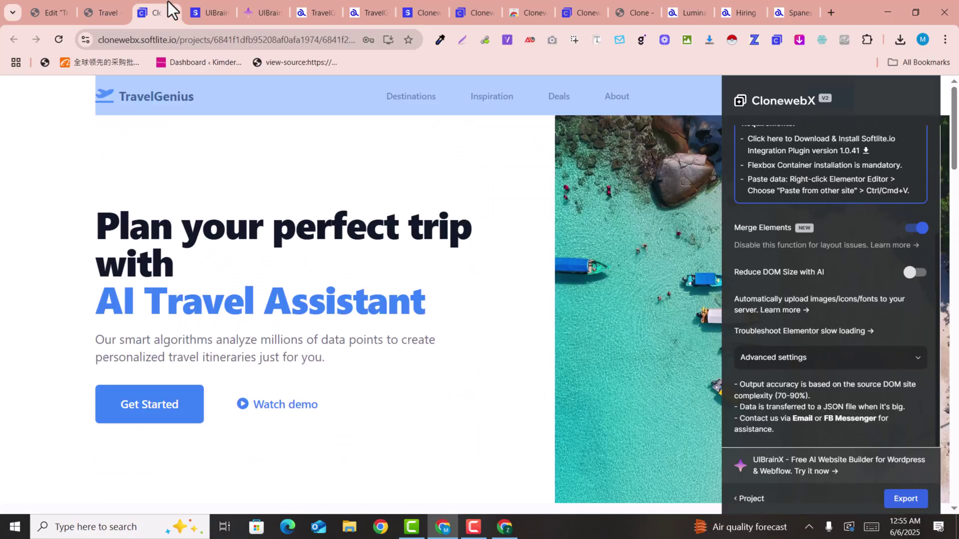
left_click(212, 2)
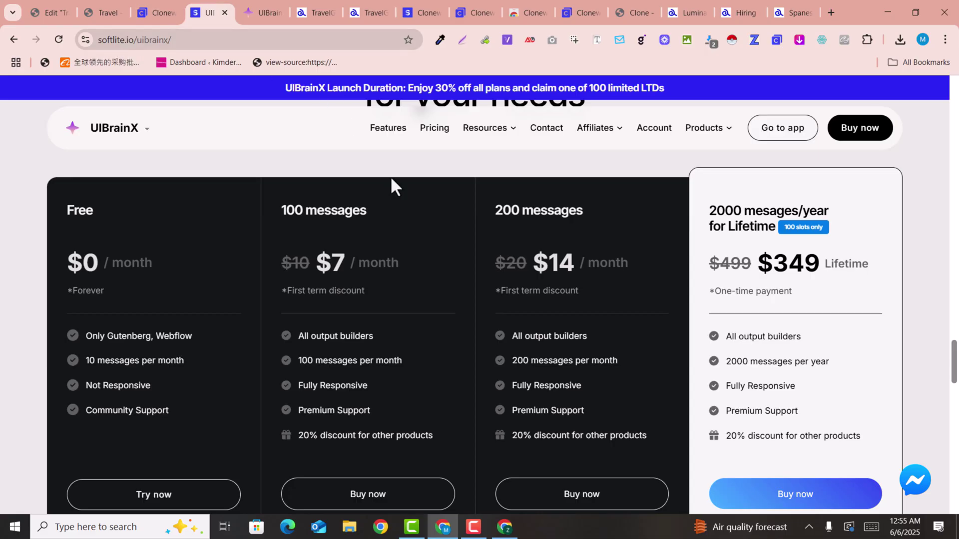
scroll(589, 298, "down", 1)
scroll(240, 275, "up", 1)
left_click_drag(335, 263, 340, 262)
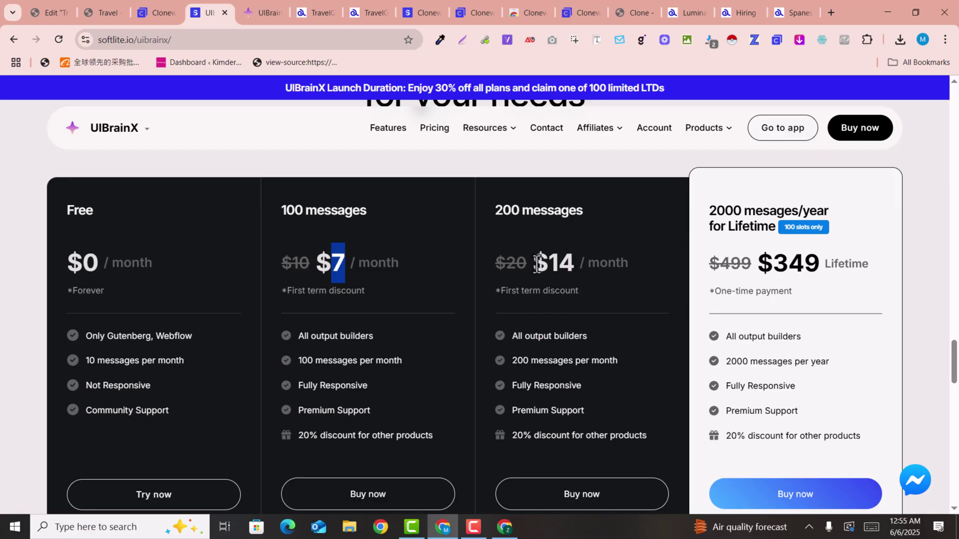
scroll(783, 316, "down", 1)
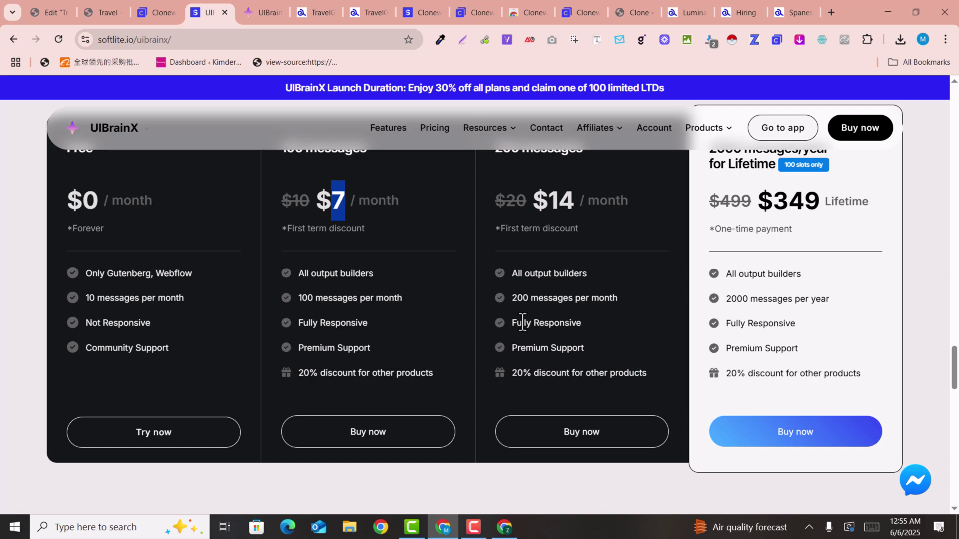
scroll(522, 322, "up", 1)
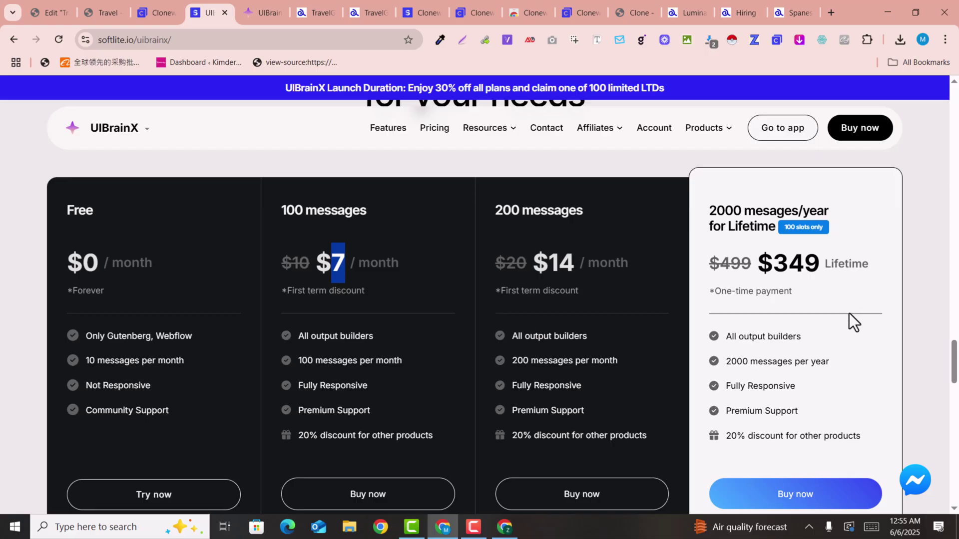
scroll(849, 313, "down", 4)
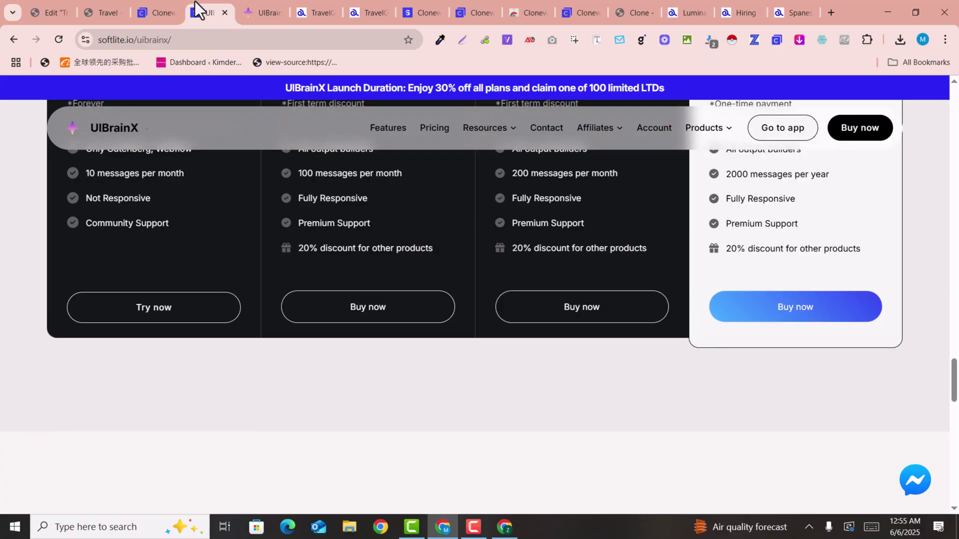